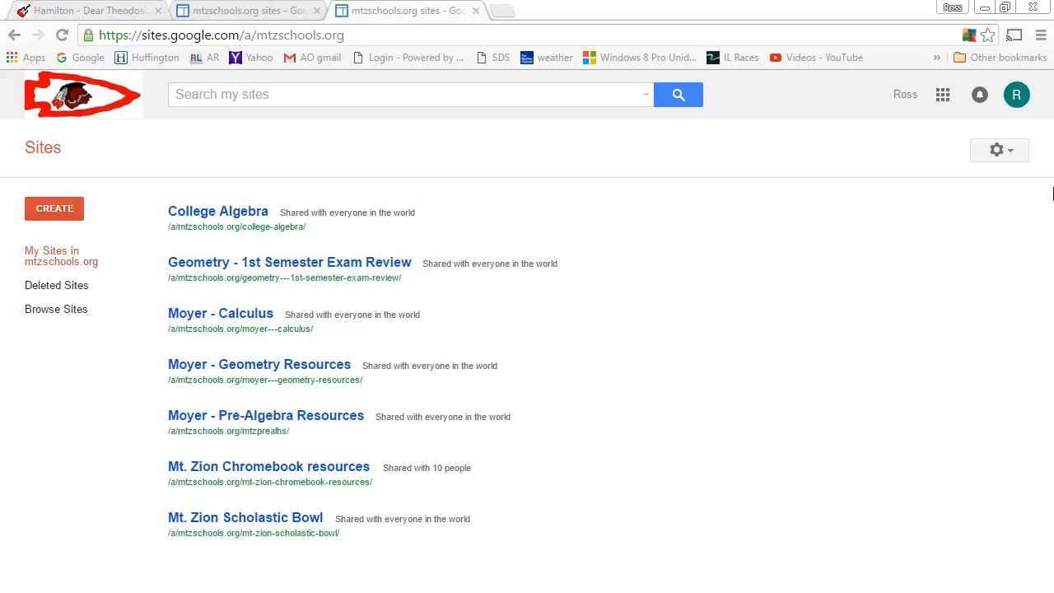
Step: Close the duplicate Sites tab and open a new blank tab
left_click(402, 36)
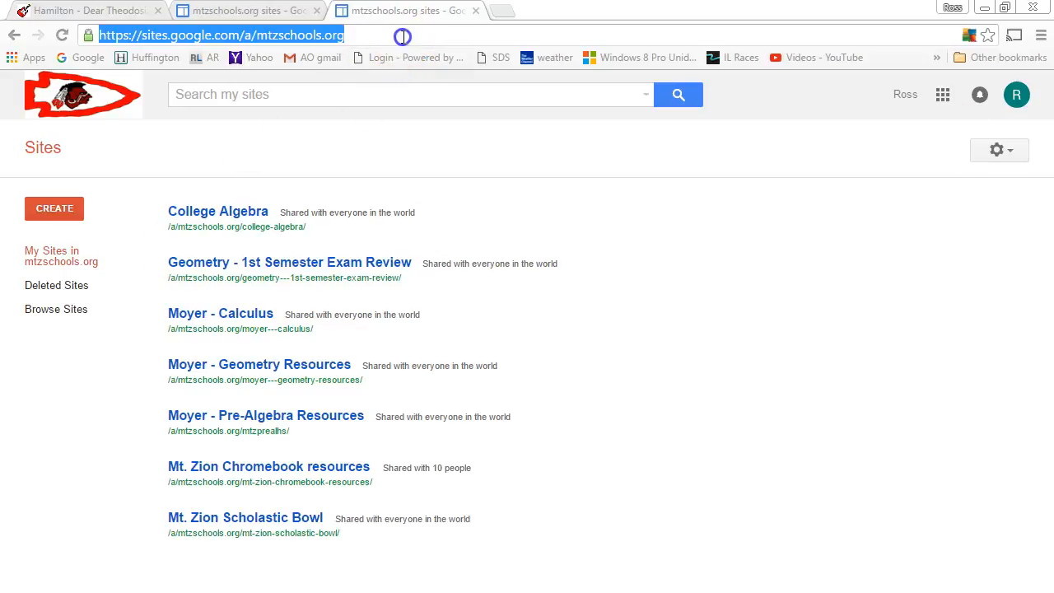
key("BackSpace")
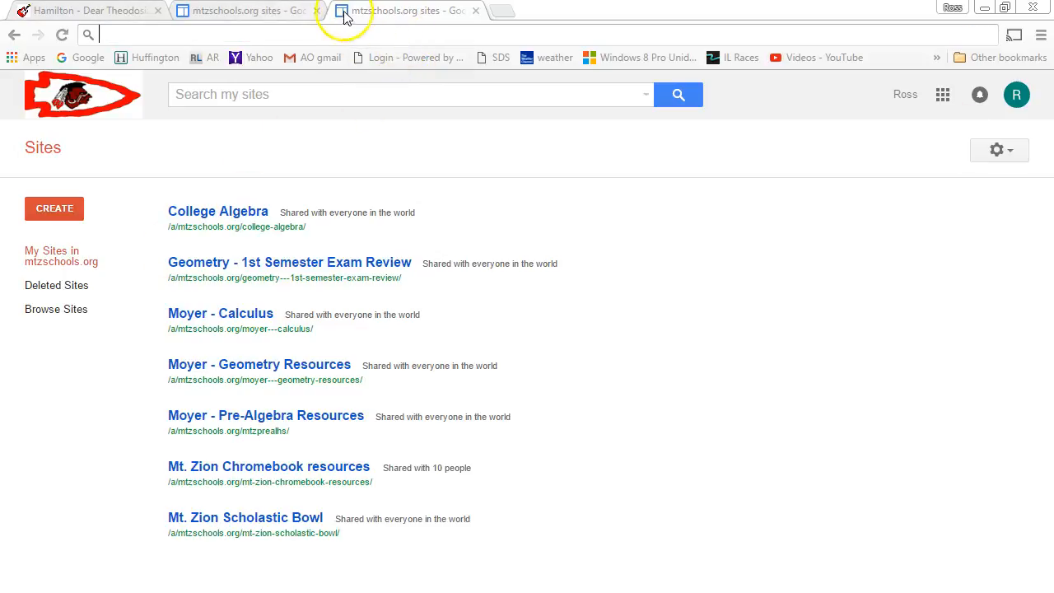
left_click(317, 11)
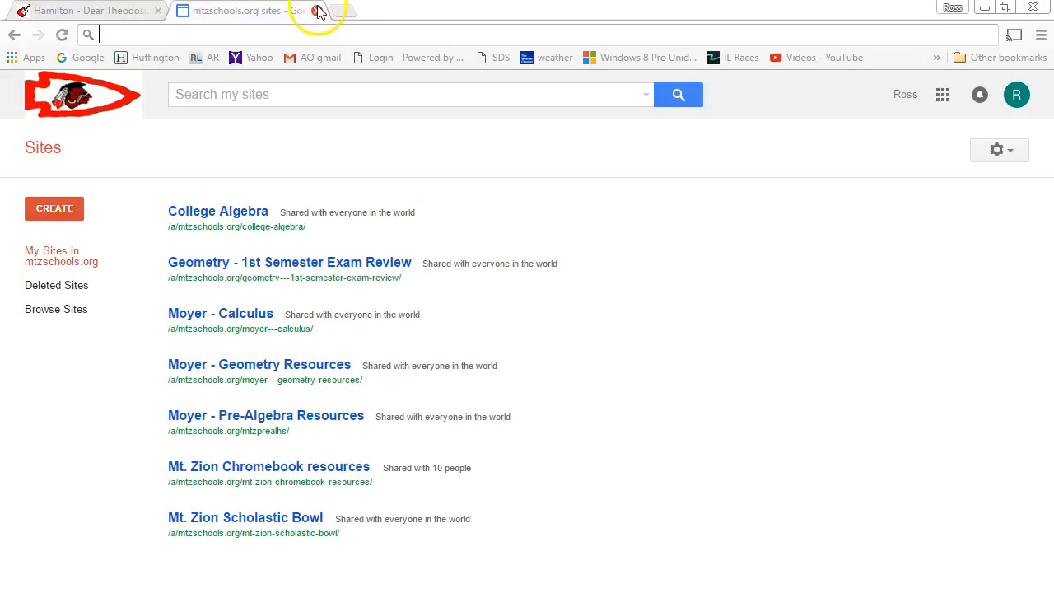
left_click(339, 11)
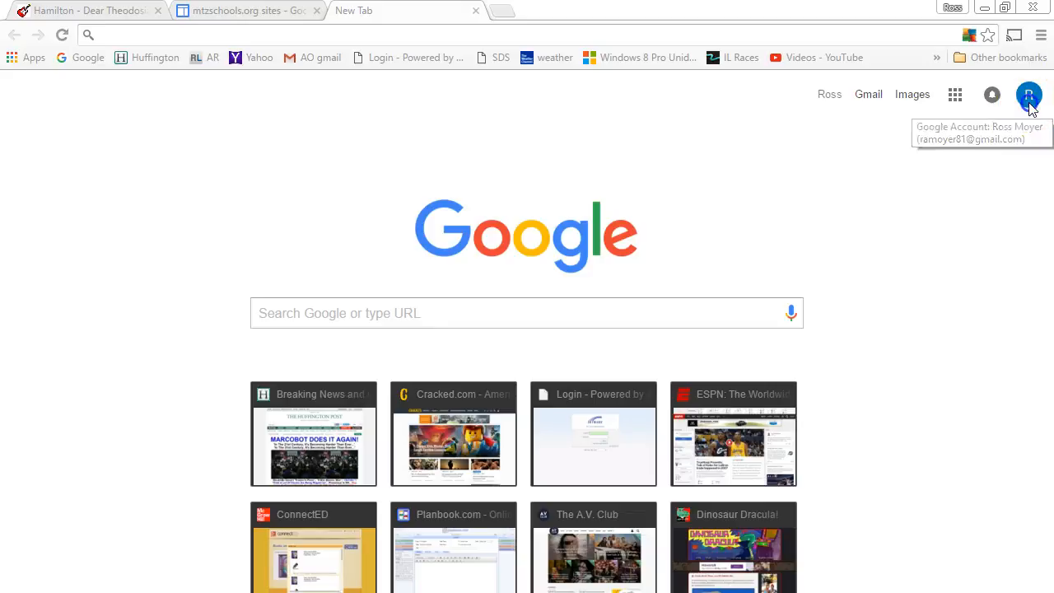
Step: Switch to the school account and load sites.google.com
left_click(1029, 95)
left_click(888, 270)
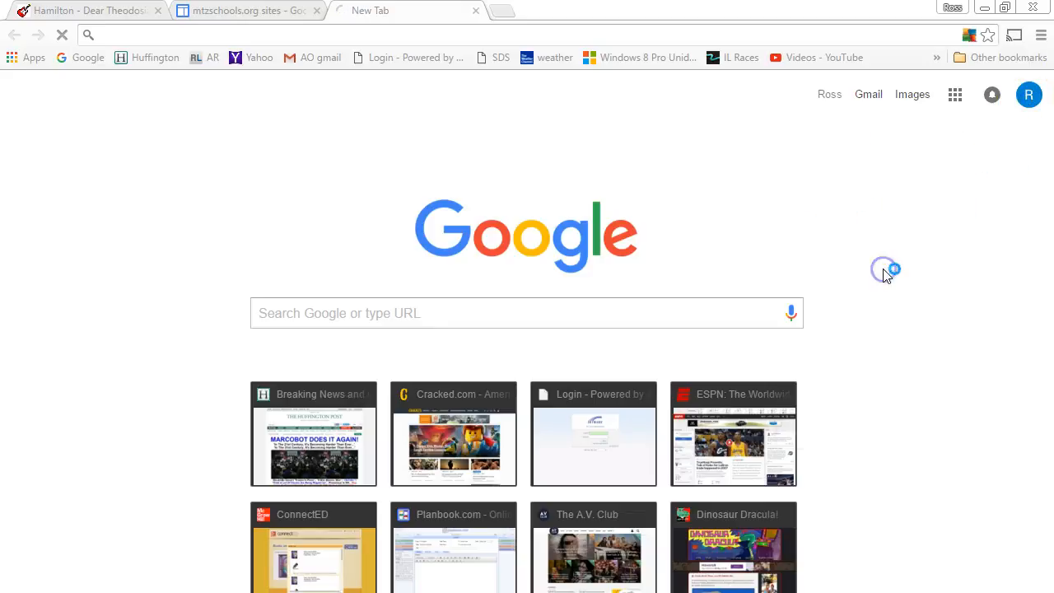
left_click(662, 33)
key("BackSpace")
type("sites")
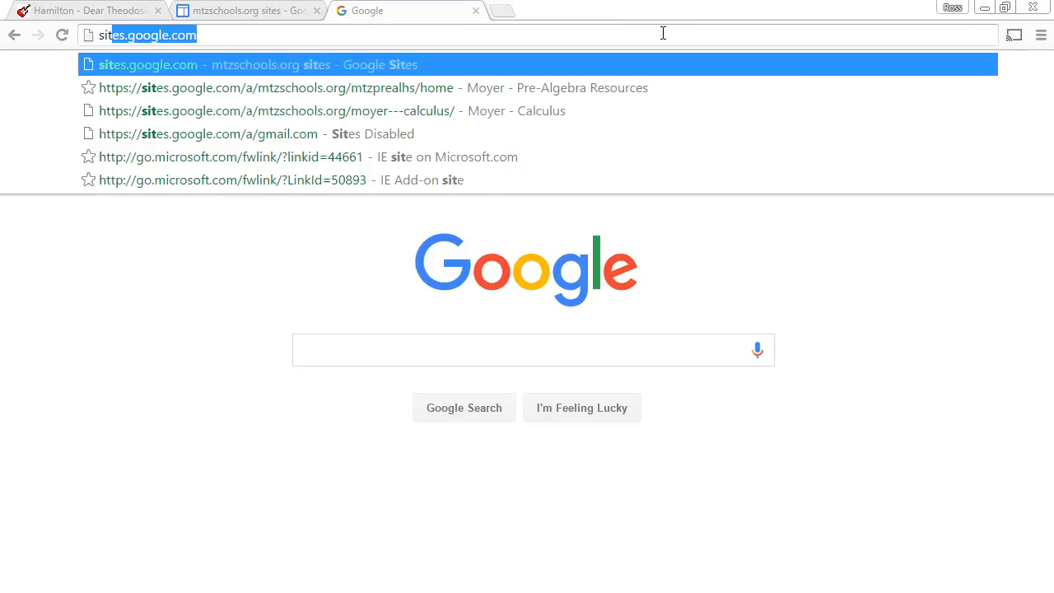
type(".google.com")
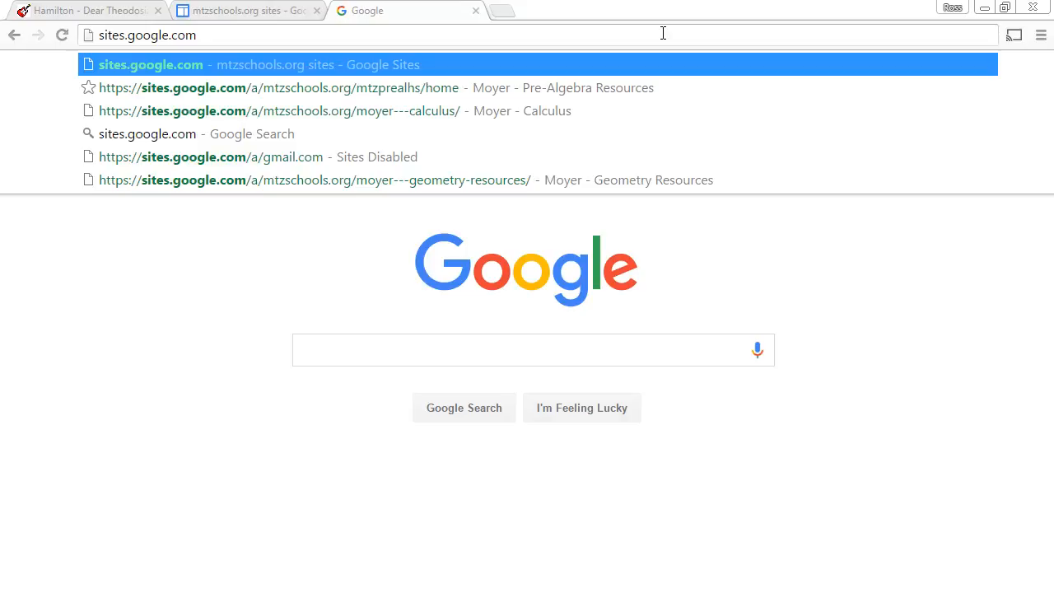
key("Return")
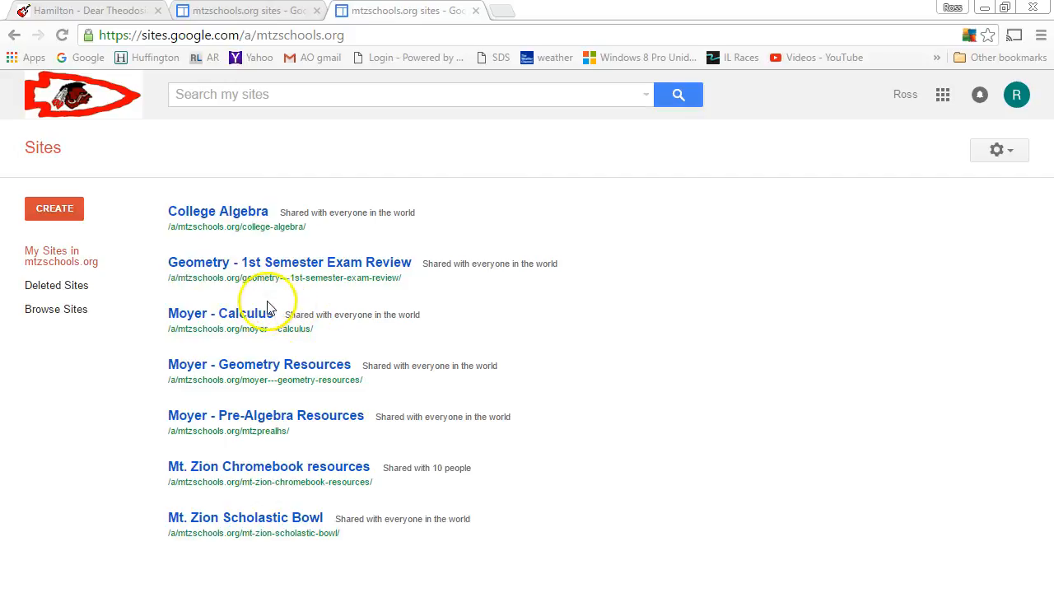
Step: Start a new site from the Blank template and name it 'Demo Site'
left_click(40, 215)
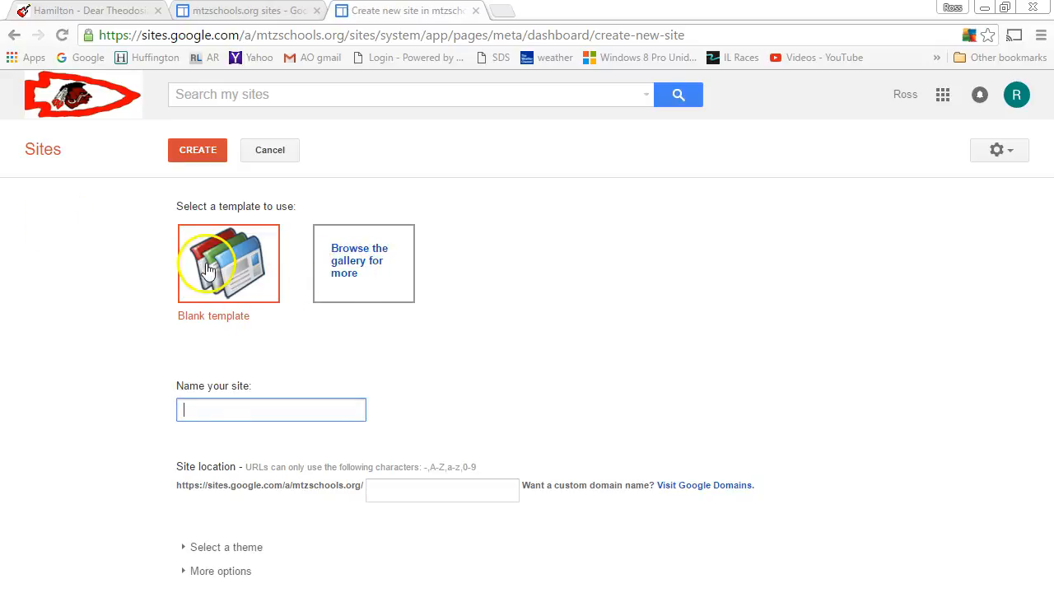
left_click(347, 267)
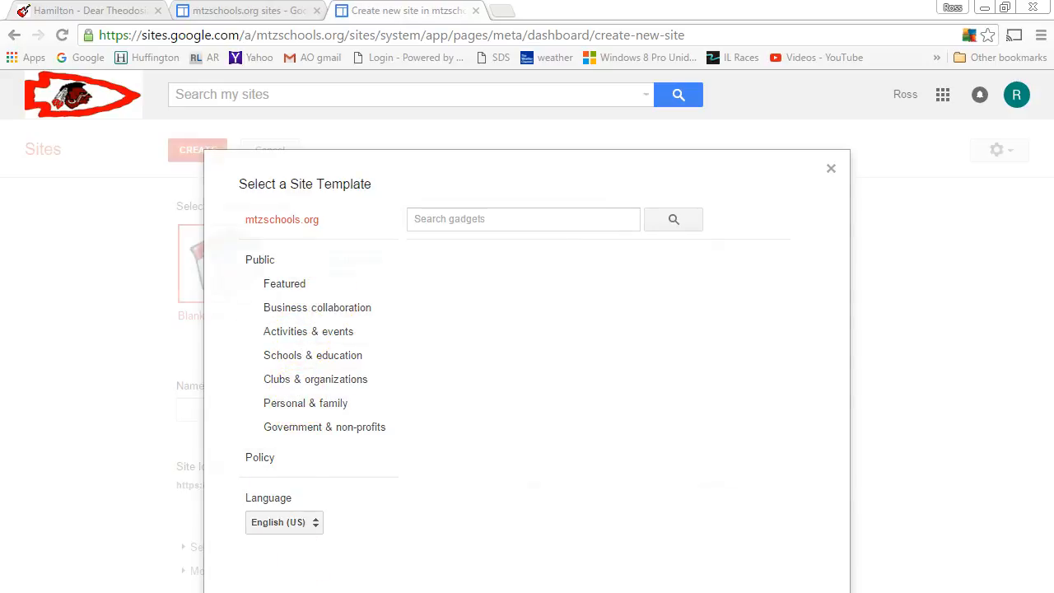
key("Escape")
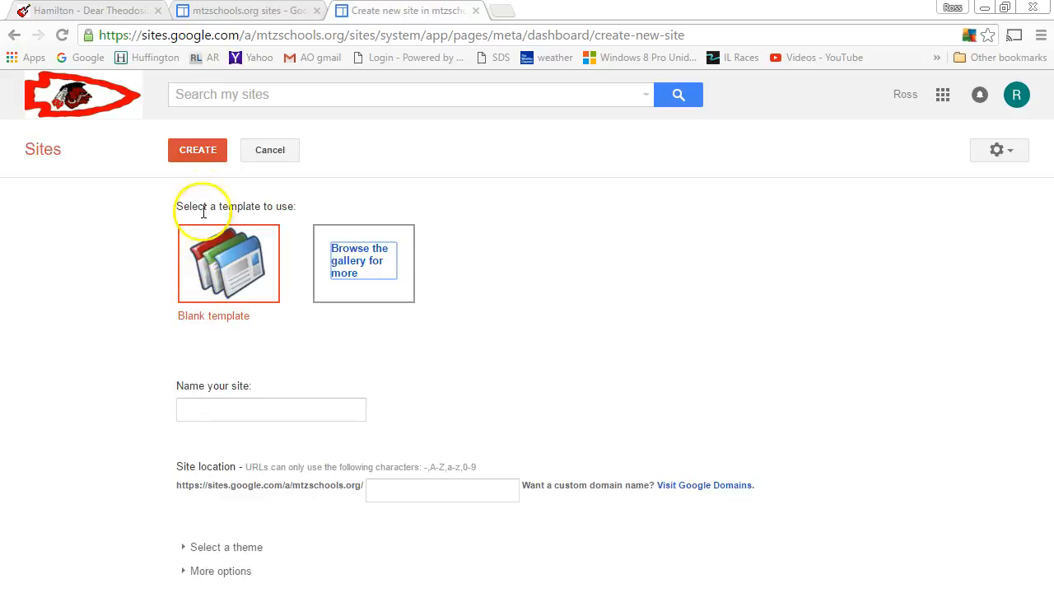
left_click(222, 321)
left_click(246, 400)
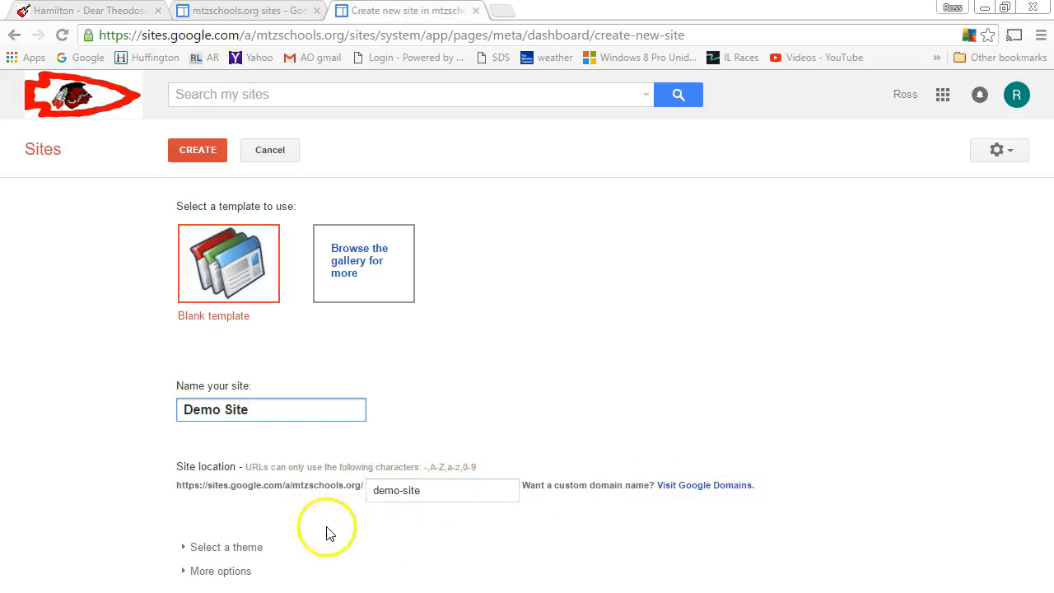
Step: Expand the theme list and pick the Tron theme from the thumbnails
left_click(180, 546)
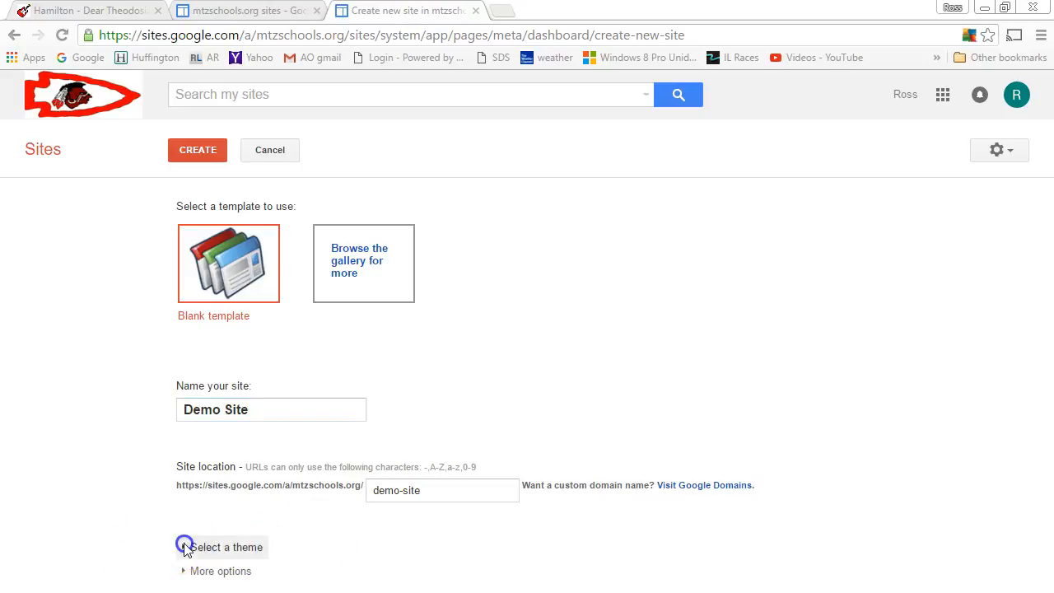
scroll(531, 519, "down", 6)
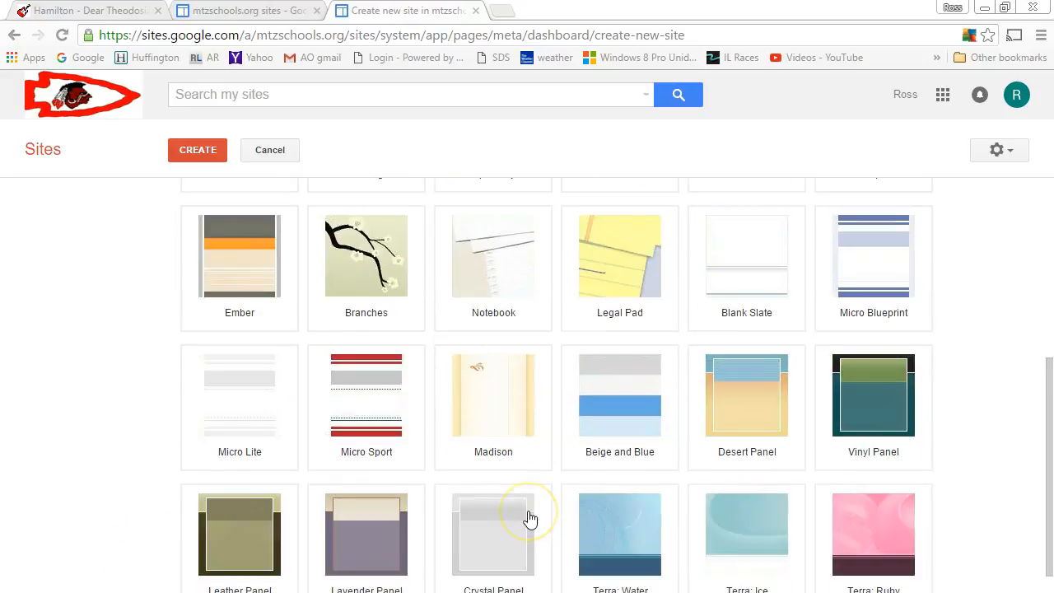
scroll(531, 519, "down", 1)
scroll(531, 519, "down", 2)
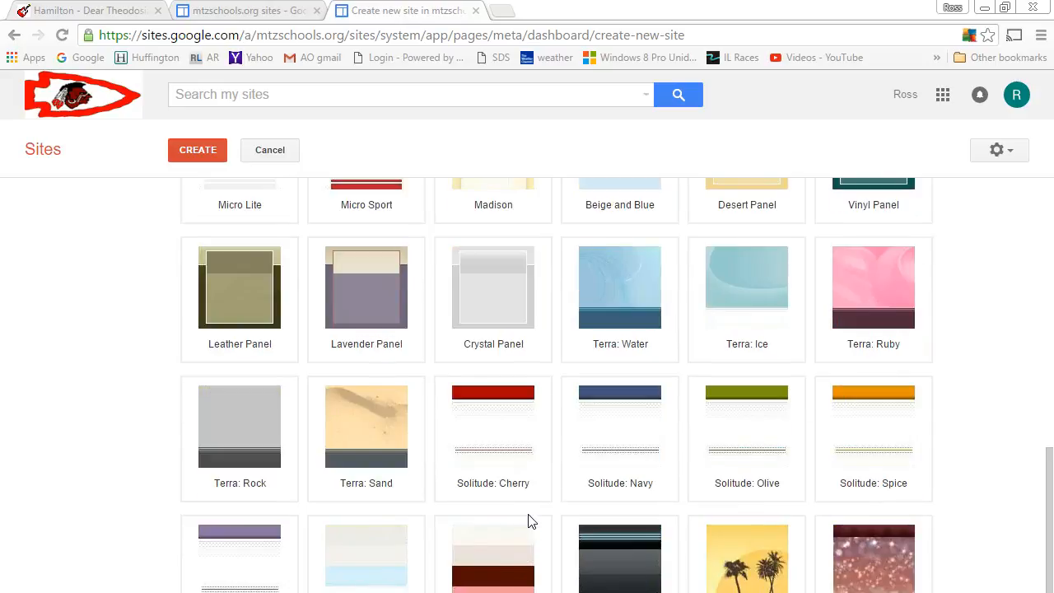
scroll(470, 555, "down", 1)
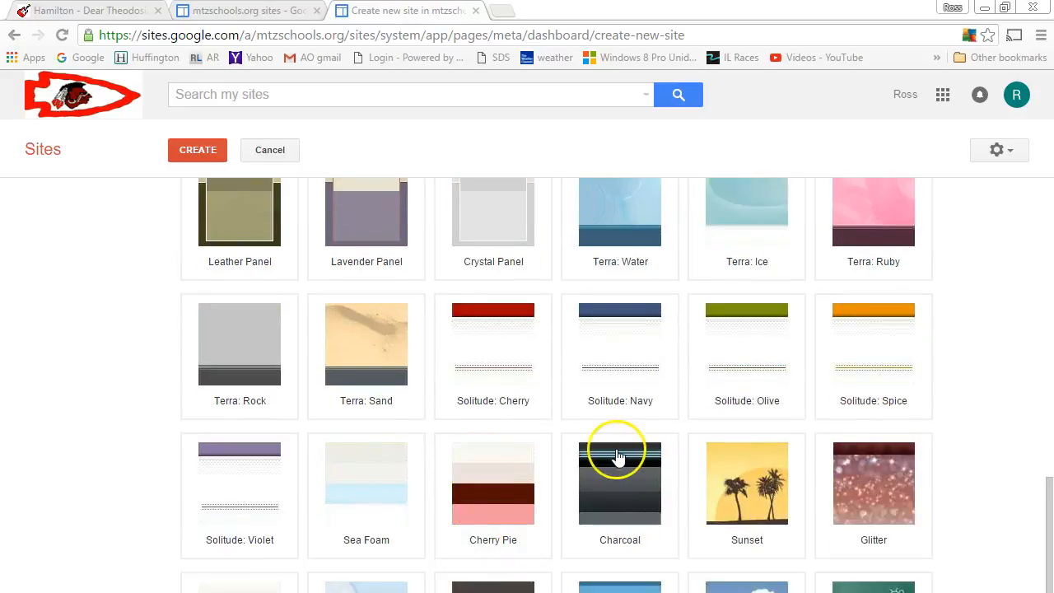
scroll(573, 502, "down", 3)
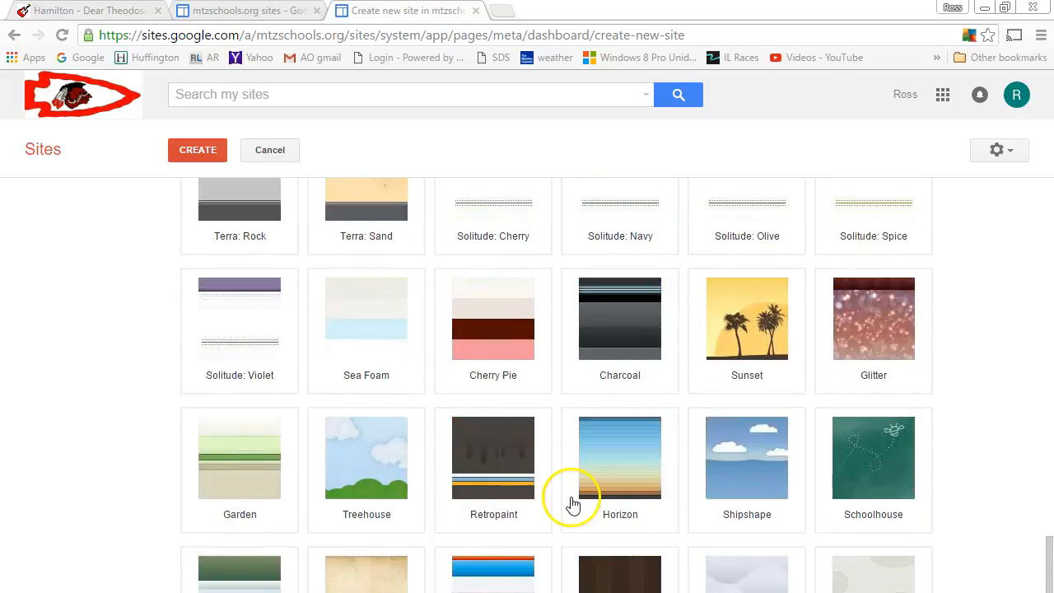
left_click(502, 503)
scroll(504, 507, "up", 8)
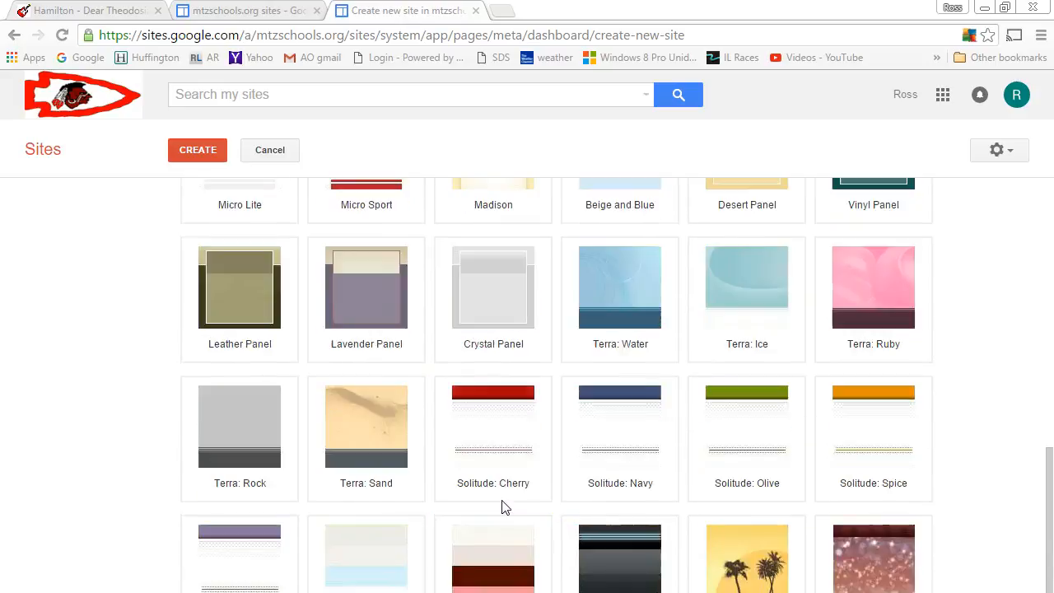
scroll(183, 452, "up", 3)
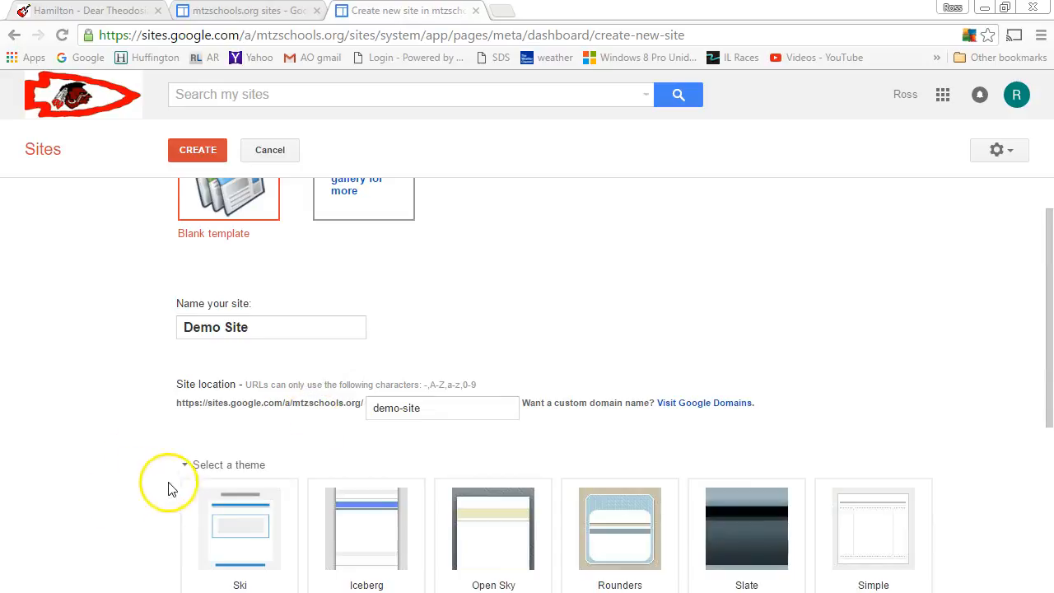
Step: Create Demo Site at /demo-site and begin editing its empty Home page
left_click(183, 466)
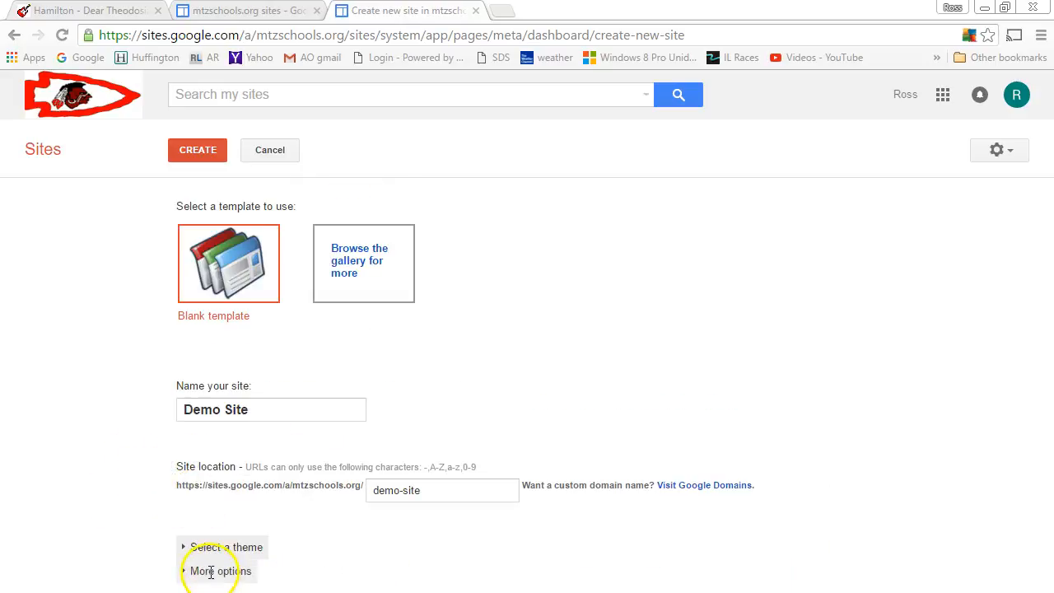
left_click(210, 571)
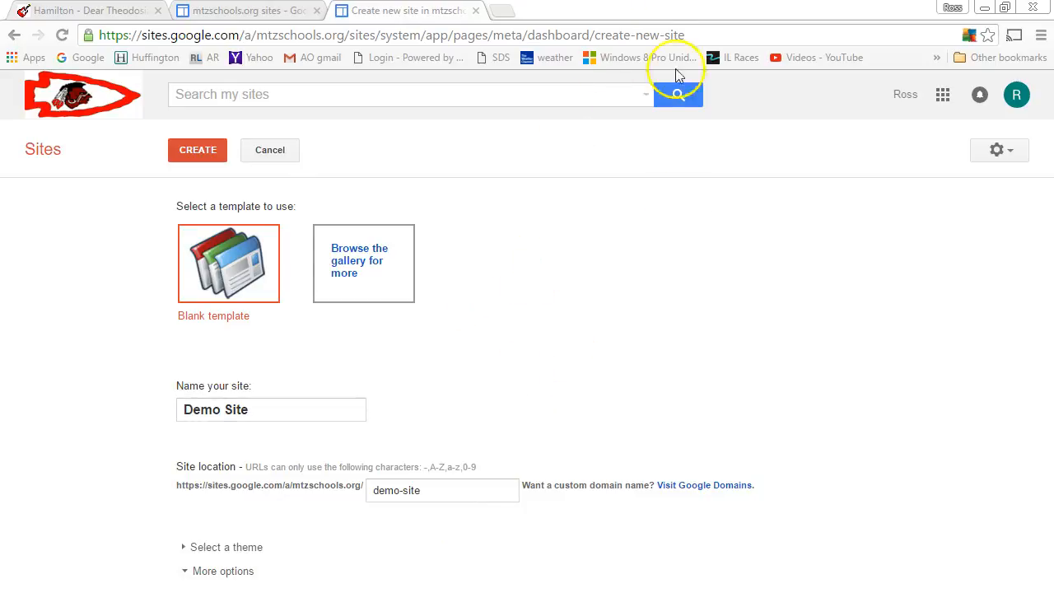
left_click(1005, 7)
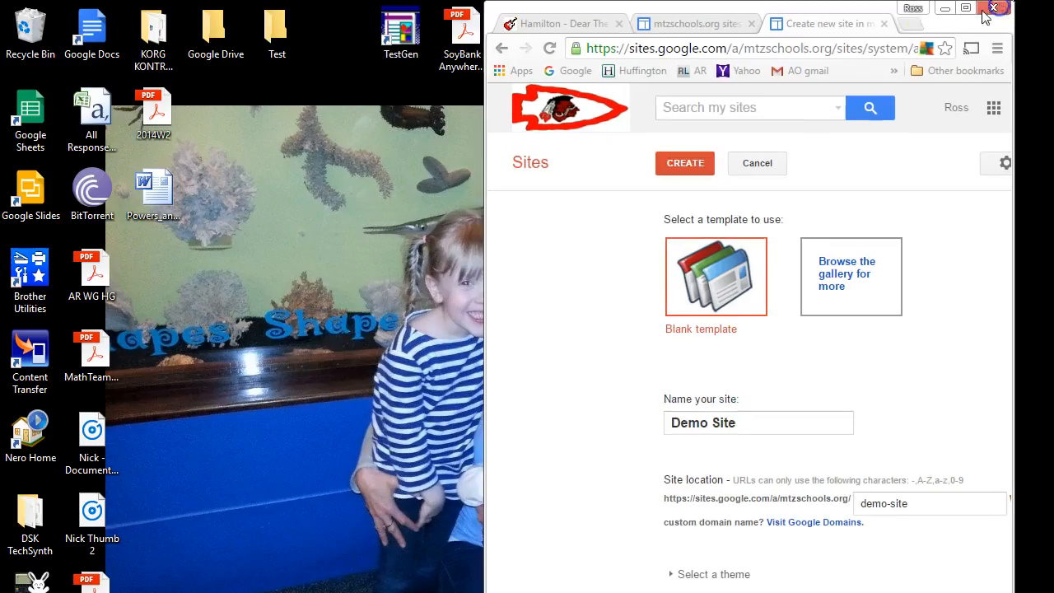
left_click_drag(813, 11, 534, 7)
double_click(533, 6)
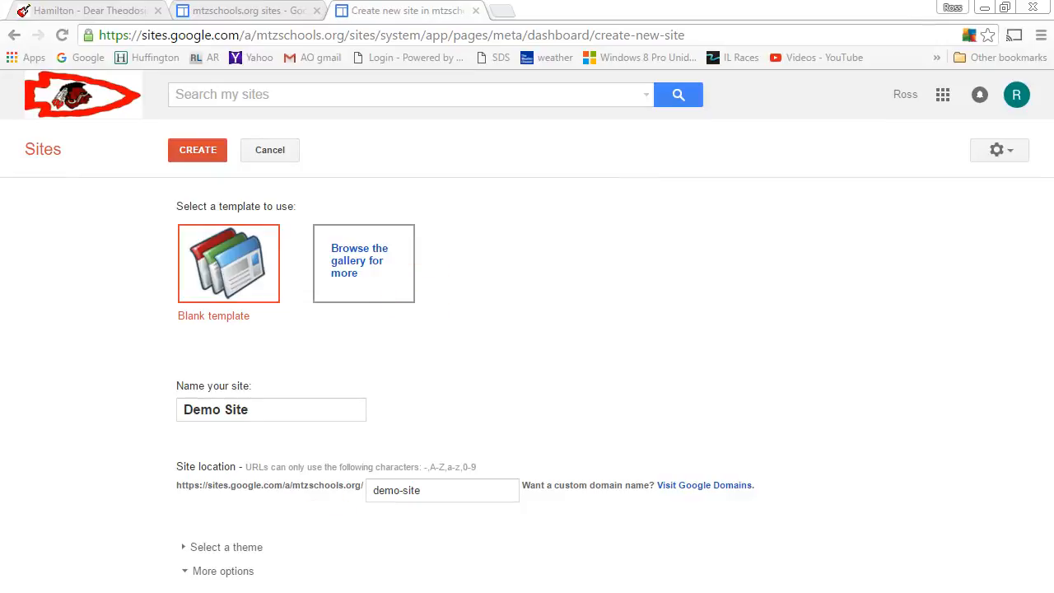
left_click(183, 570)
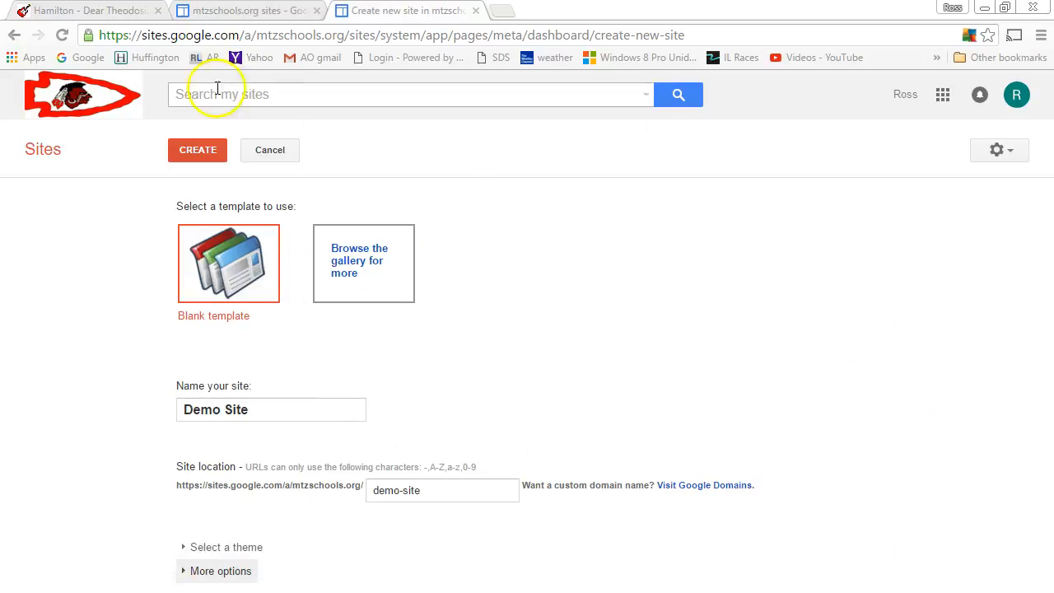
left_click(199, 158)
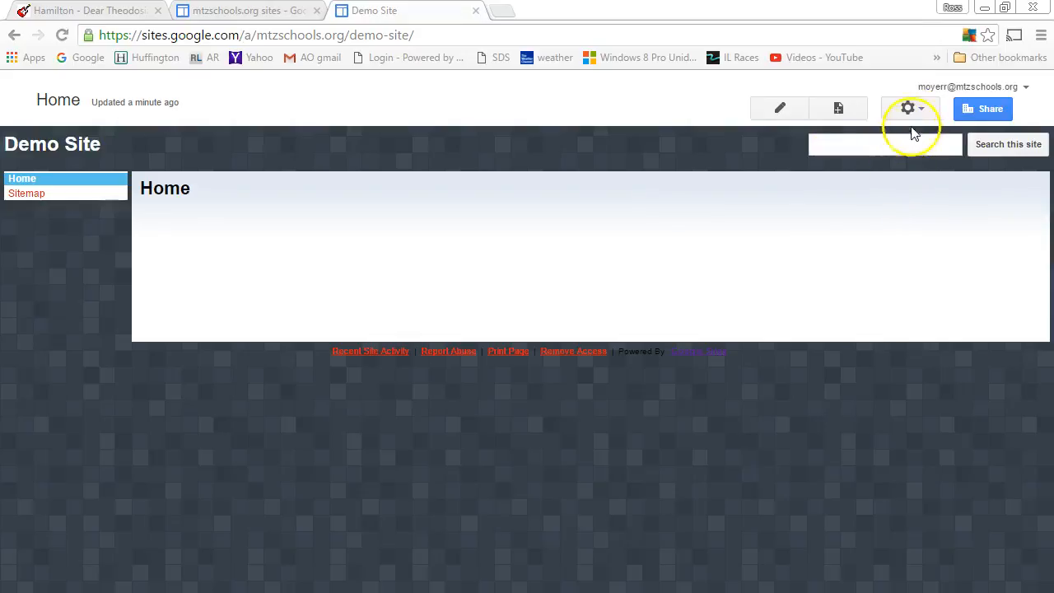
left_click(774, 116)
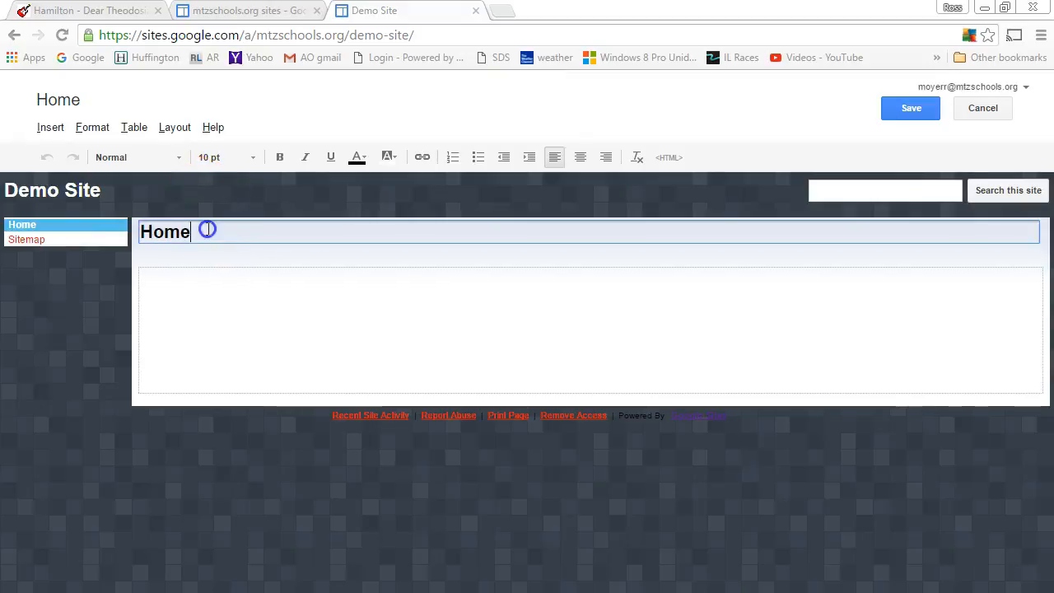
Step: Replace the Home title with 'Demo Site for Teacher', save, and reopen for editing
left_click_drag(207, 230, 113, 241)
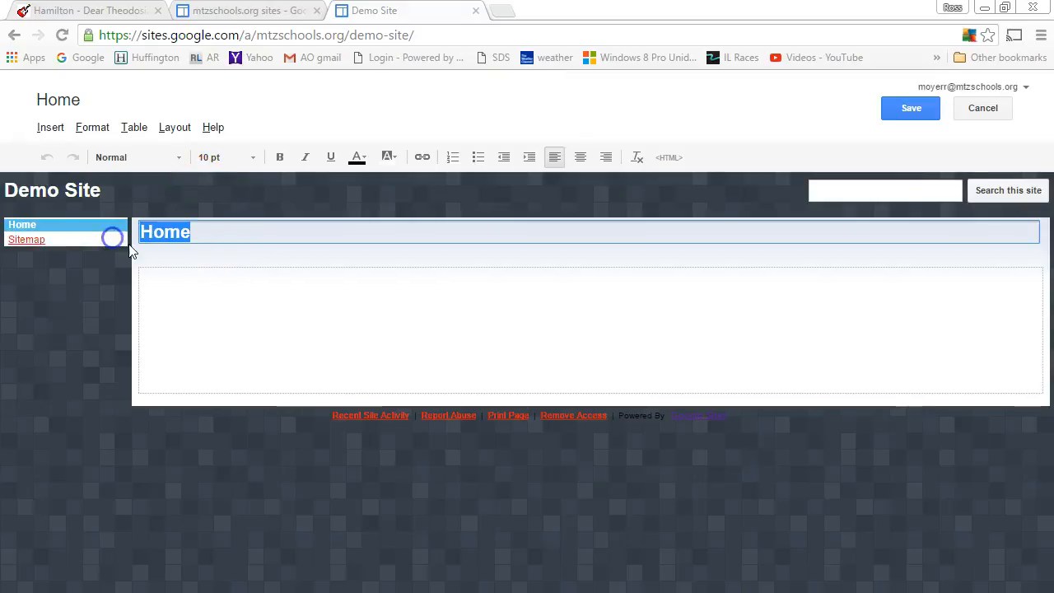
key("BackSpace")
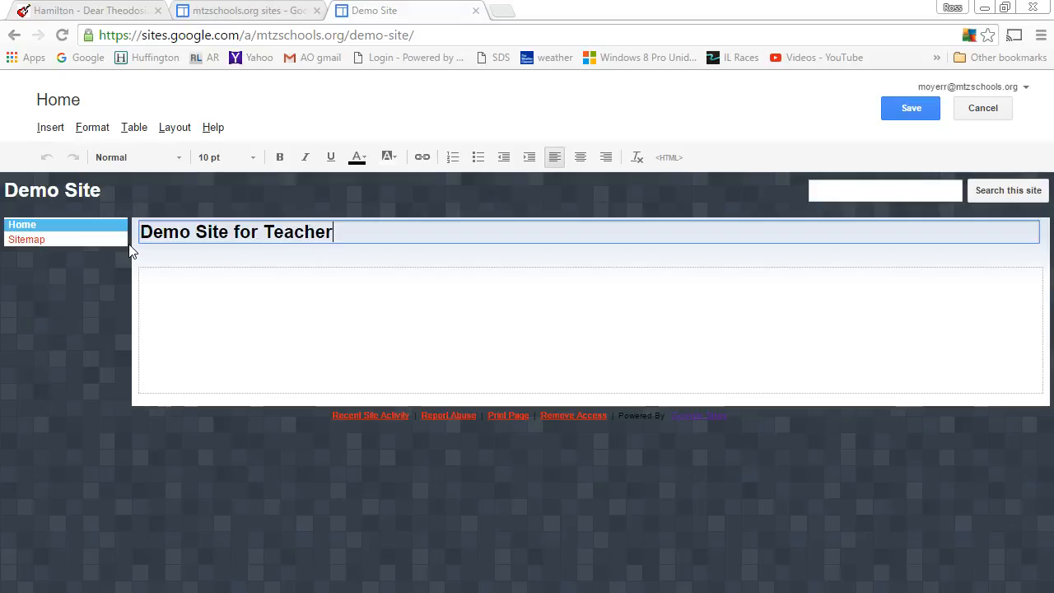
left_click(360, 351)
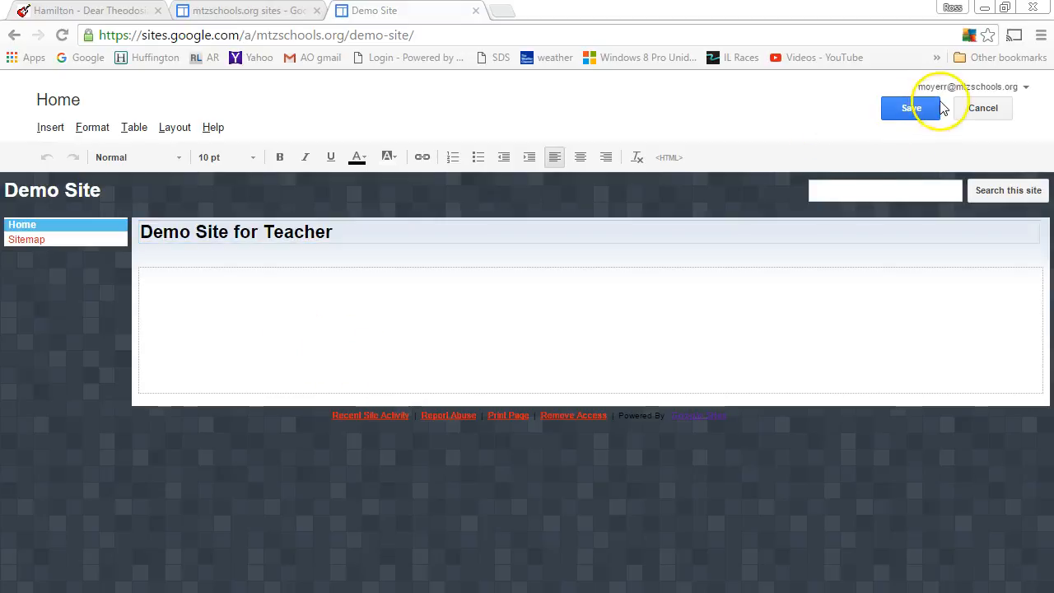
left_click(895, 108)
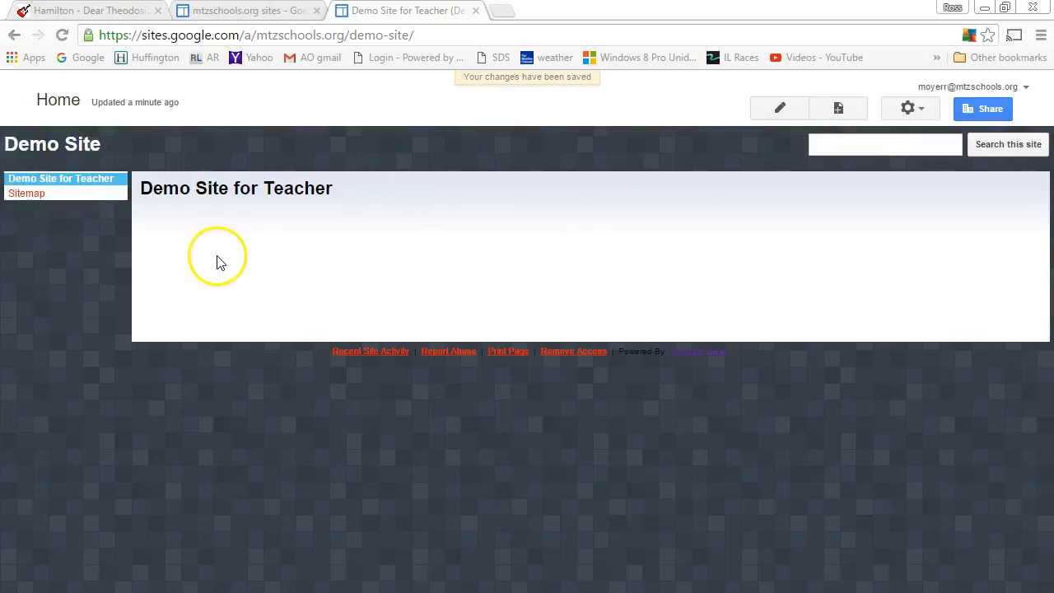
left_click(787, 110)
Step: Type 'This is the default text box.' in the body and bring up More gadgets
left_click(237, 286)
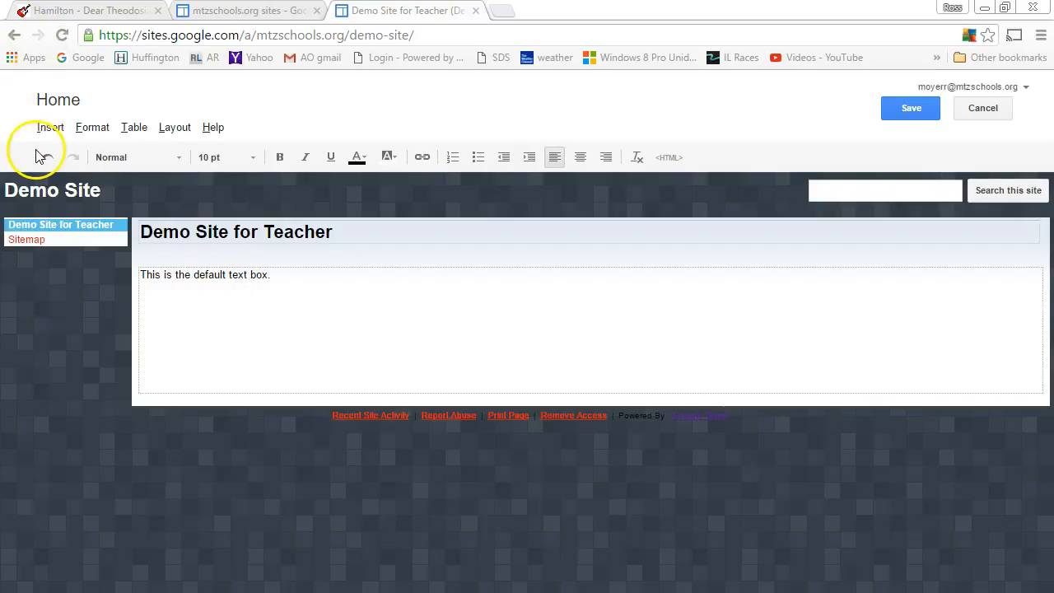
left_click(49, 128)
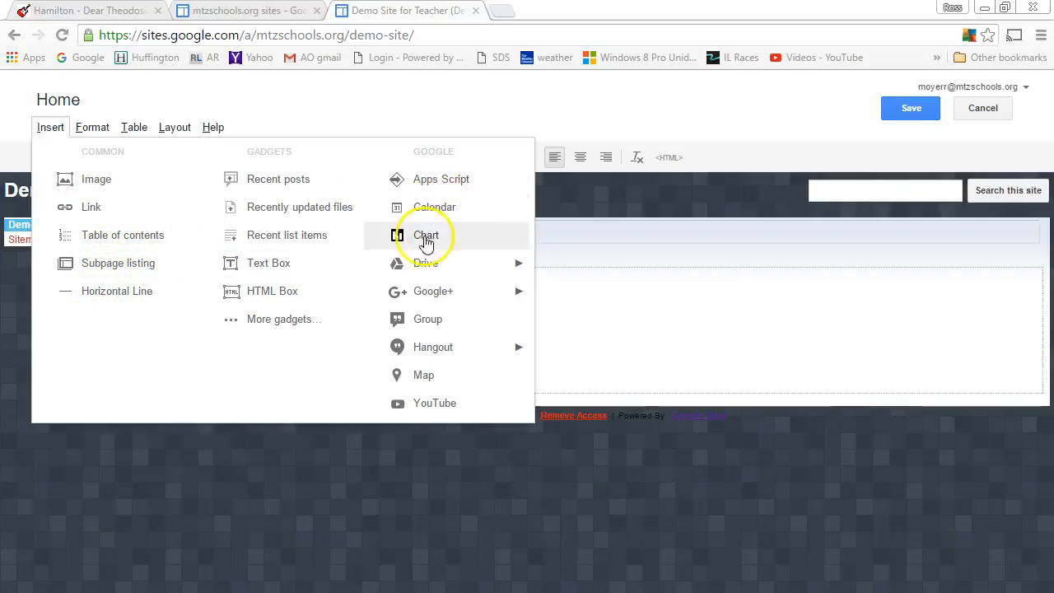
left_click(298, 319)
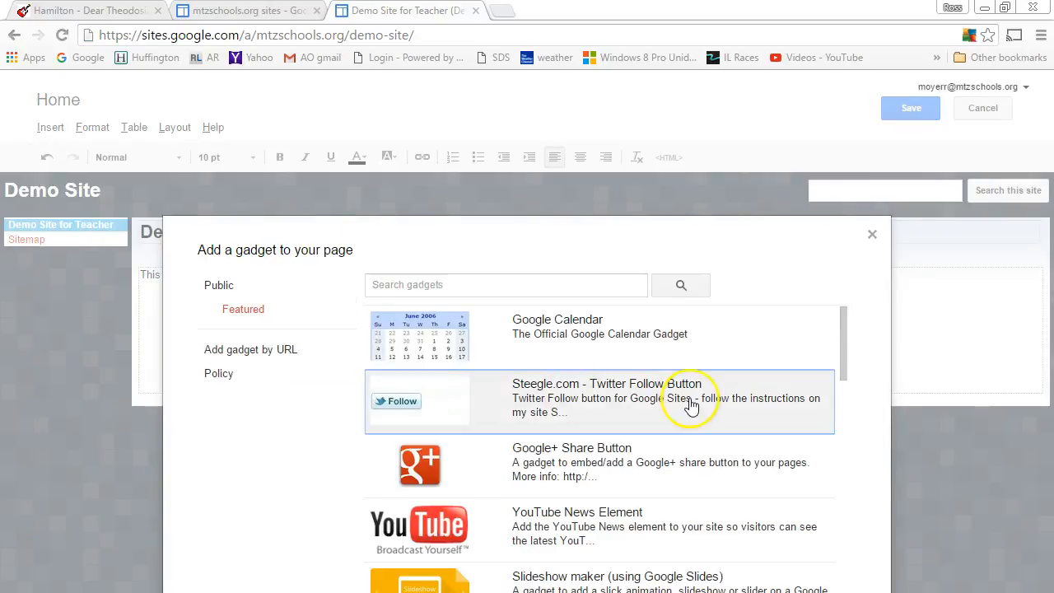
Step: Pick the Google Calendar gadget, showing width 100 percent and height 447 pixels
scroll(690, 404, "down", 4)
scroll(692, 404, "down", 5)
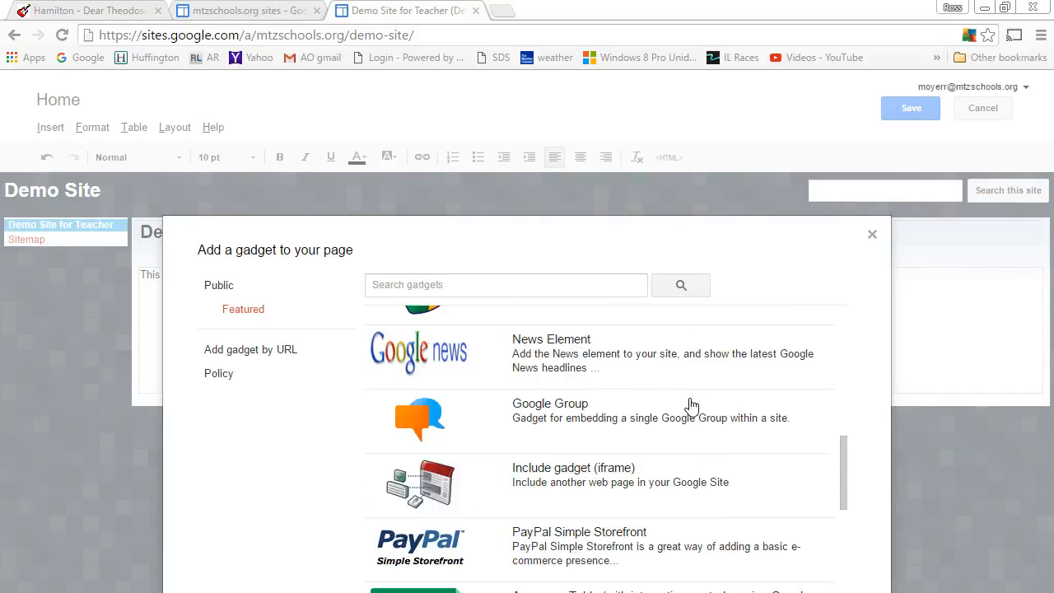
left_click(459, 370)
scroll(462, 412, "down", 2)
left_click(464, 427)
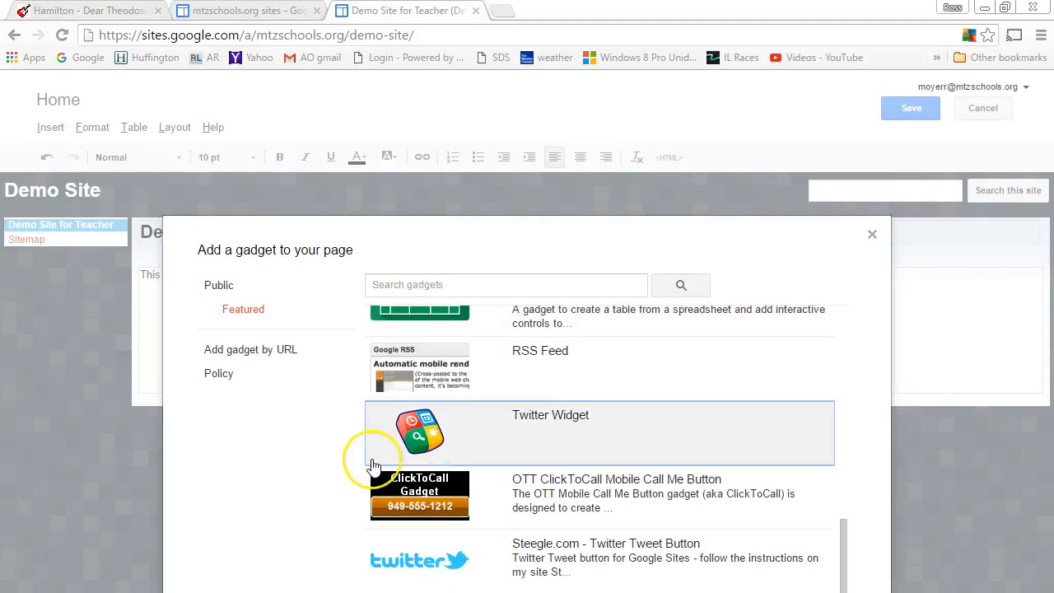
scroll(376, 457, "up", 10)
left_click(729, 323)
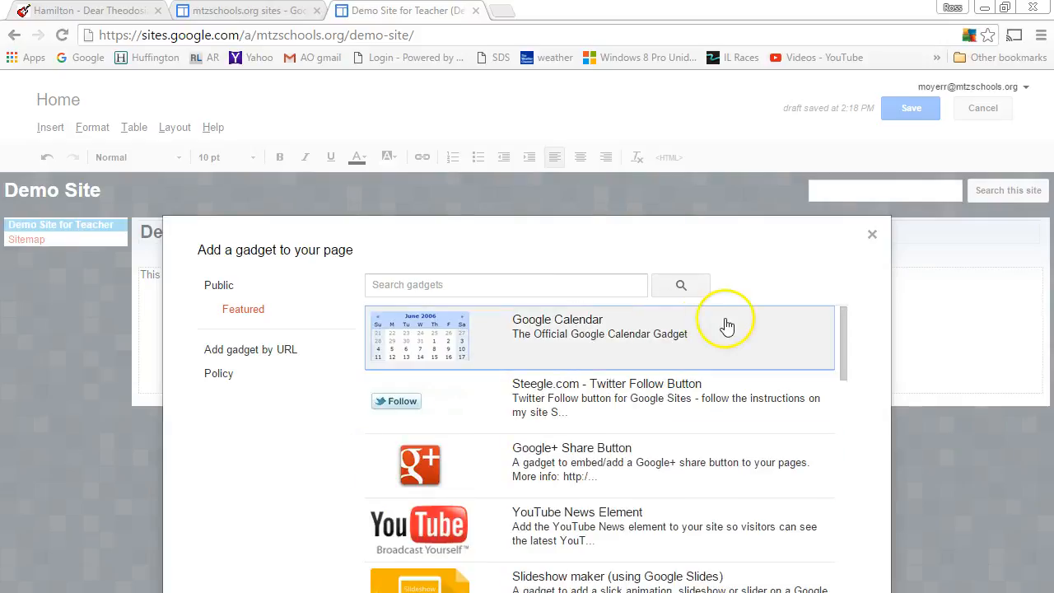
double_click(448, 344)
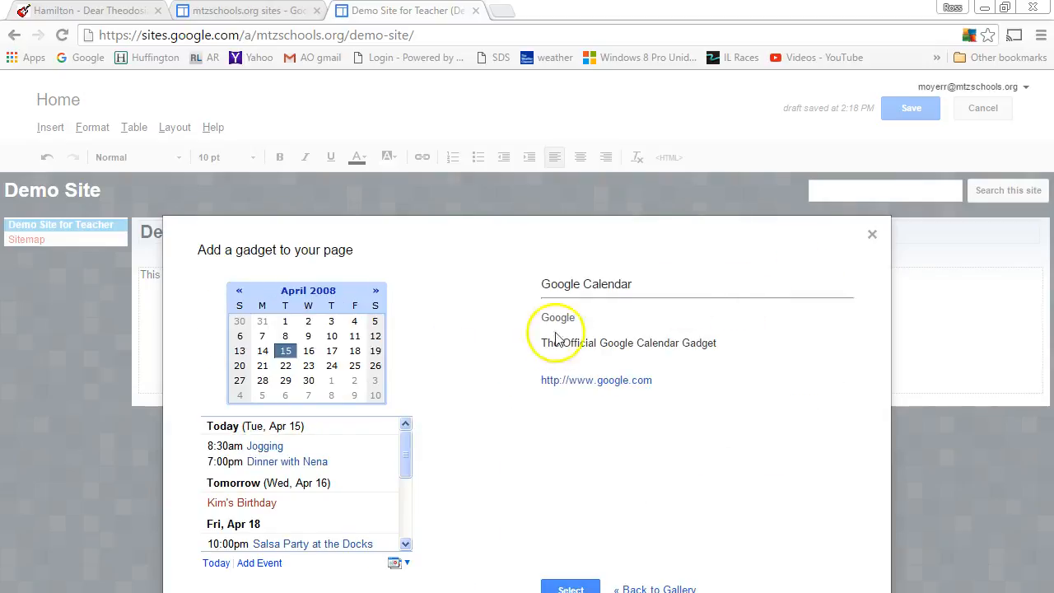
left_click(574, 586)
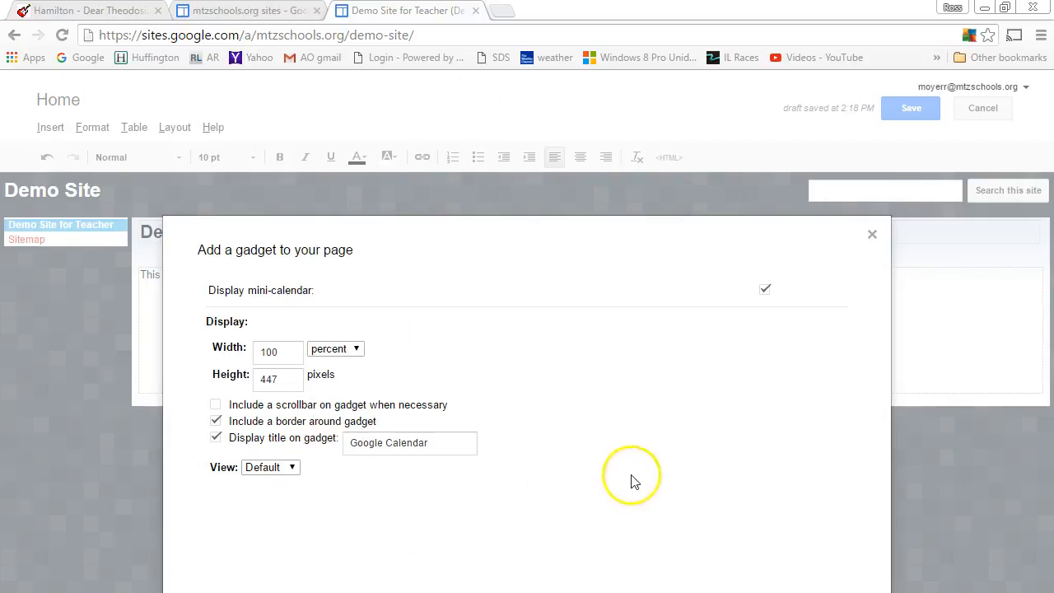
Step: Preview the calendar's event list, then insert the gadget below the default text
triple_click(584, 234)
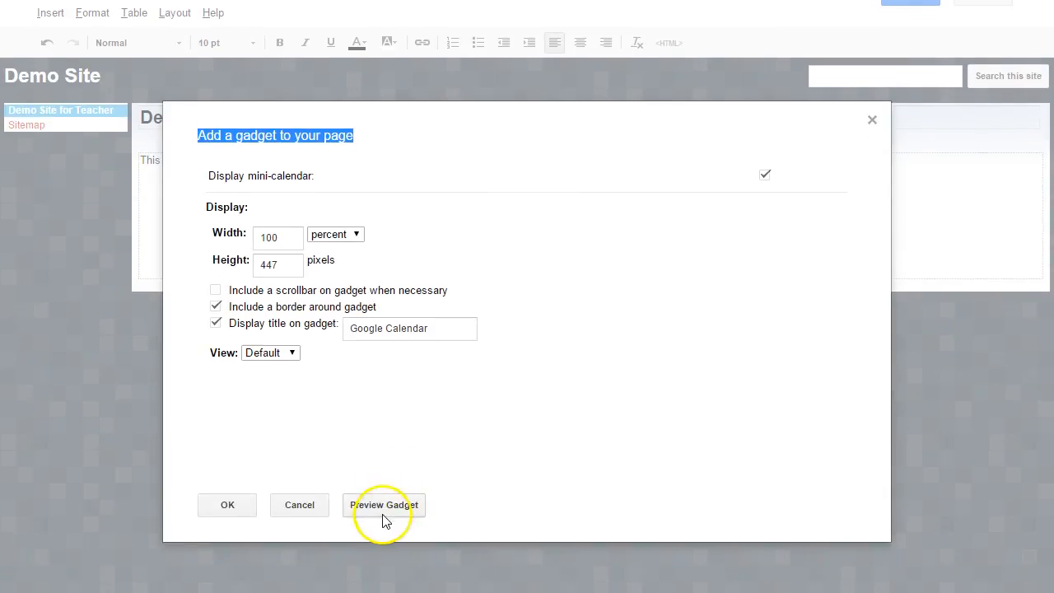
left_click(383, 515)
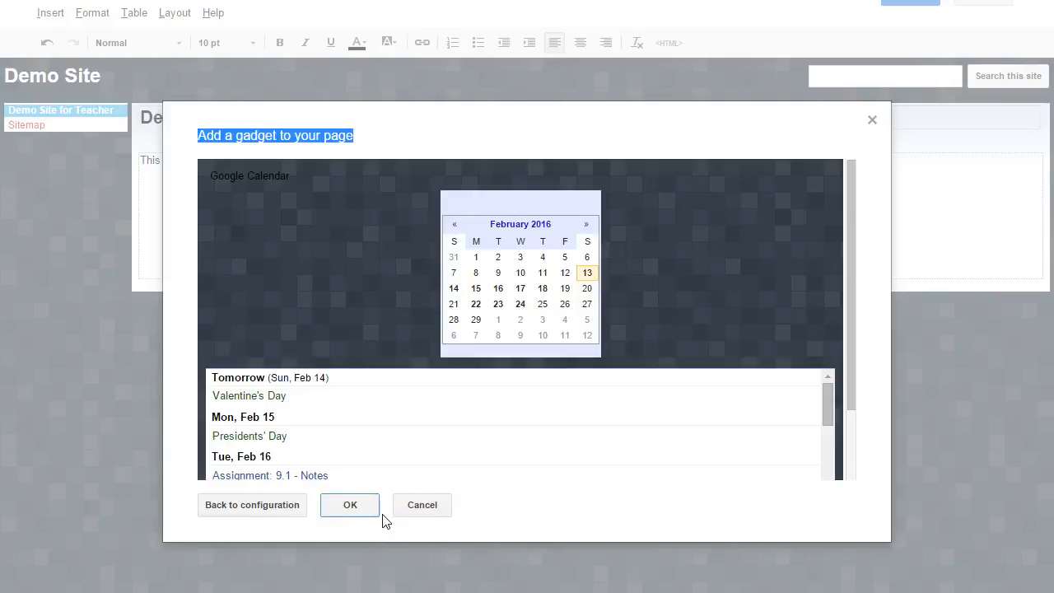
scroll(387, 422, "down", 5)
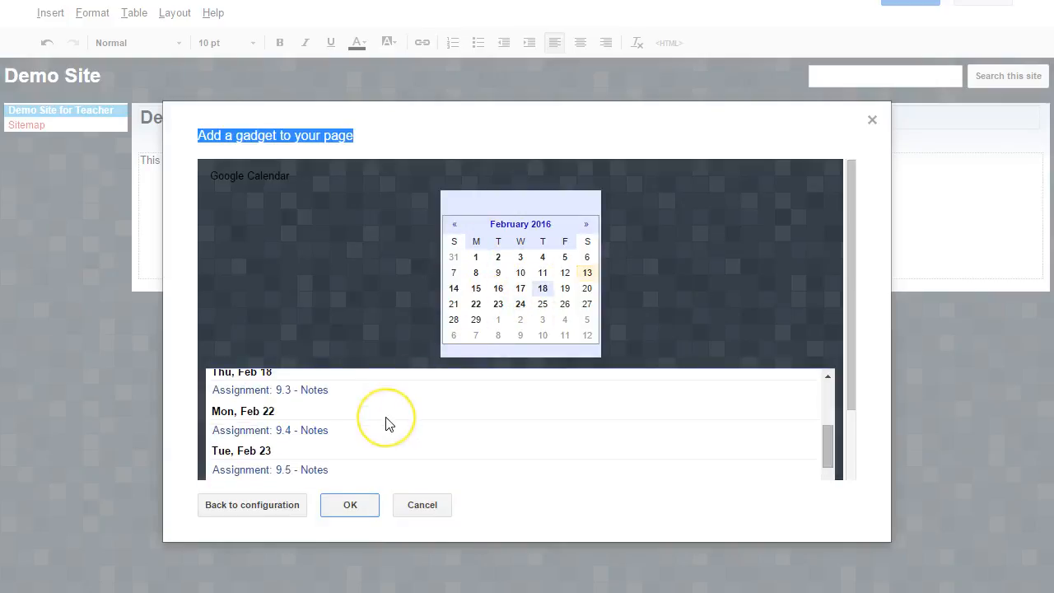
scroll(389, 423, "up", 5)
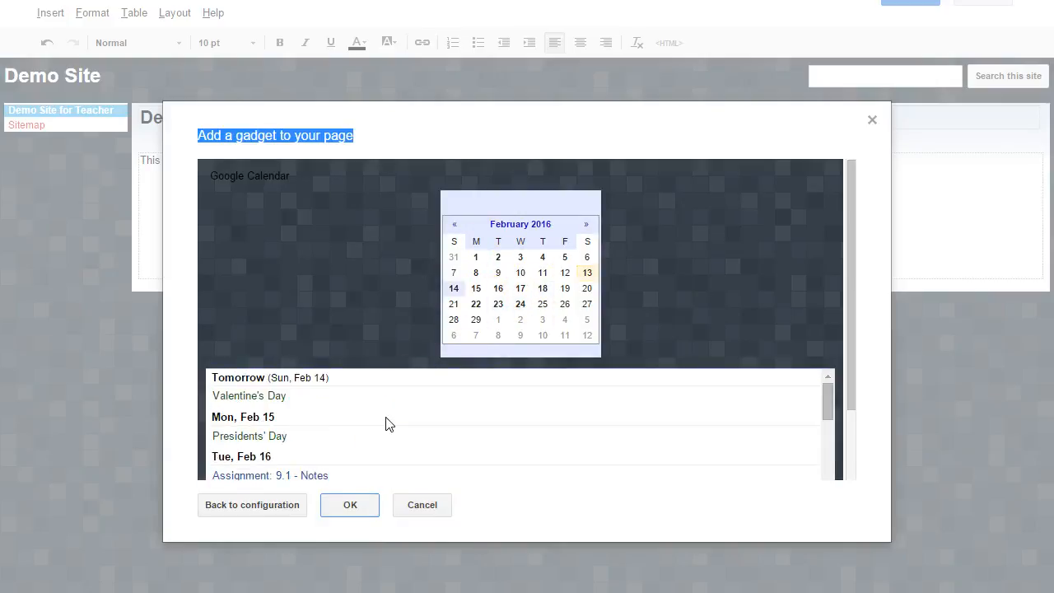
scroll(388, 423, "down", 2)
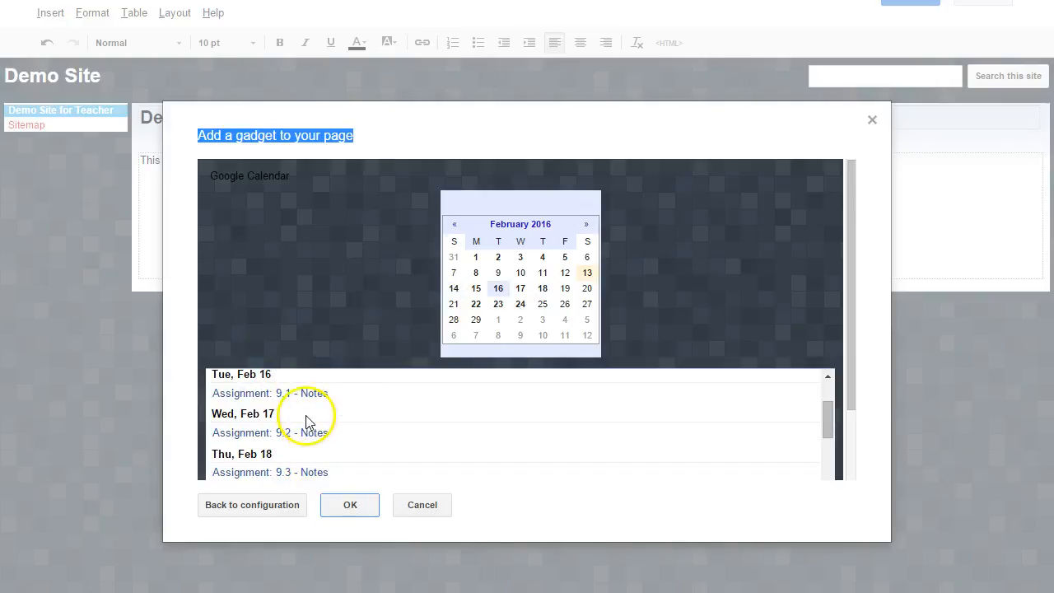
scroll(304, 422, "up", 2)
scroll(306, 422, "down", 10)
scroll(306, 421, "up", 8)
scroll(307, 421, "down", 2)
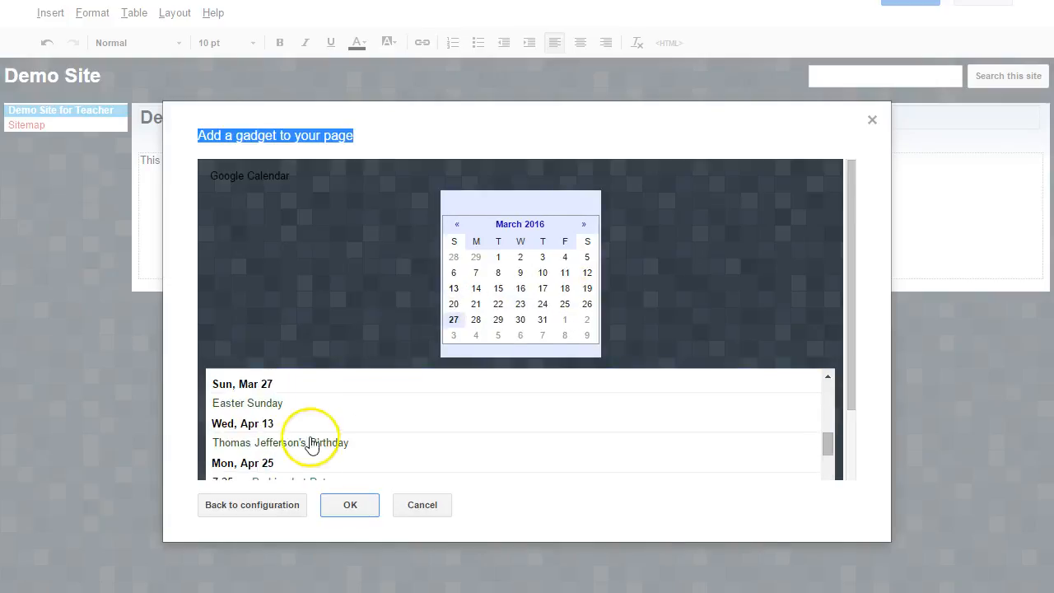
scroll(311, 448, "down", 2)
scroll(322, 477, "up", 7)
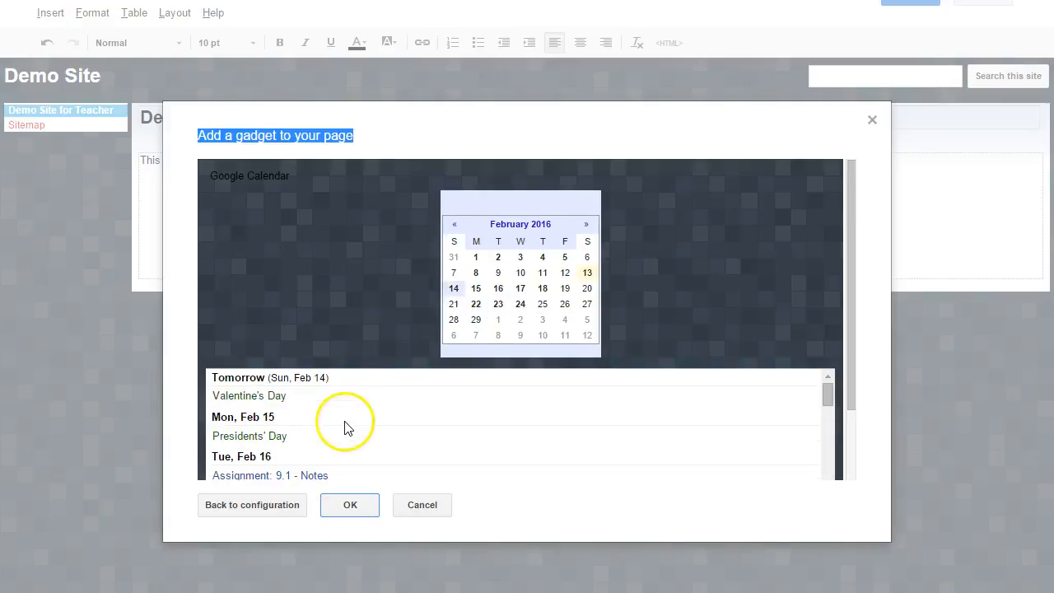
left_click(353, 515)
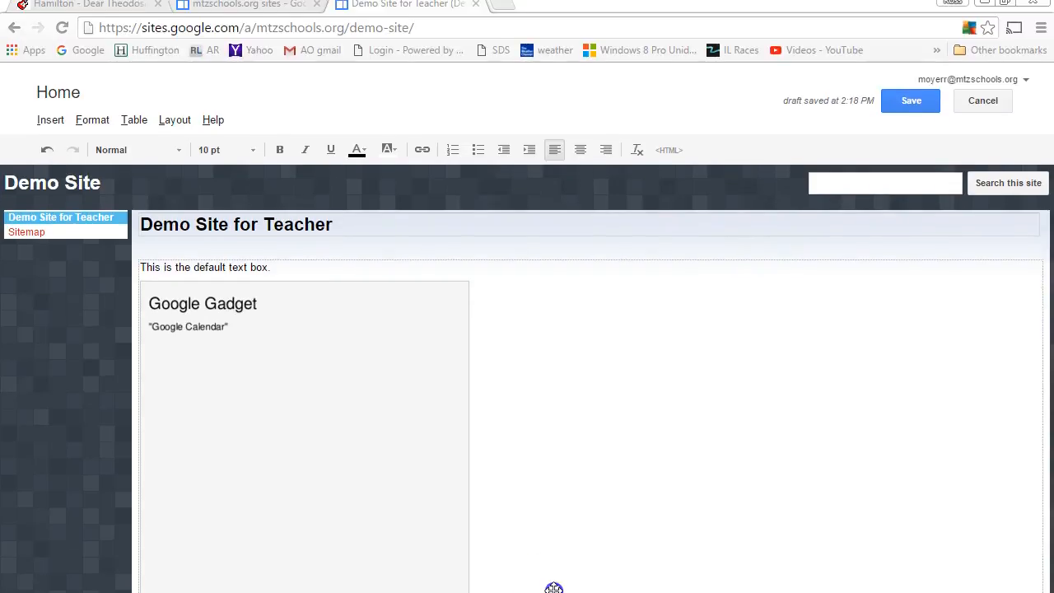
Step: Save the page and open the Assignment: 9.1 - Notes event from the February 16 agenda
left_click(910, 102)
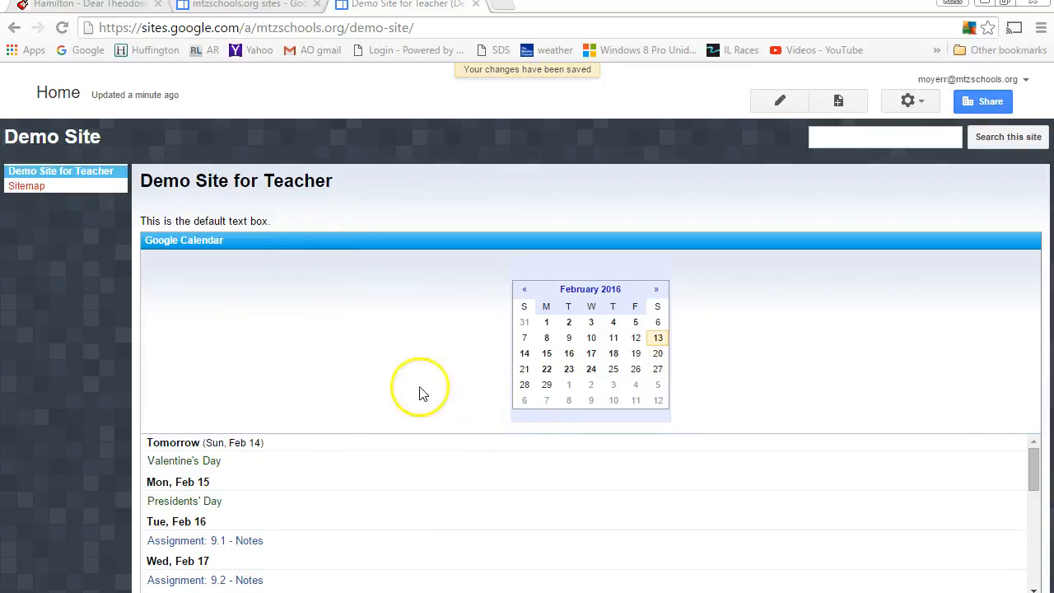
left_click(567, 354)
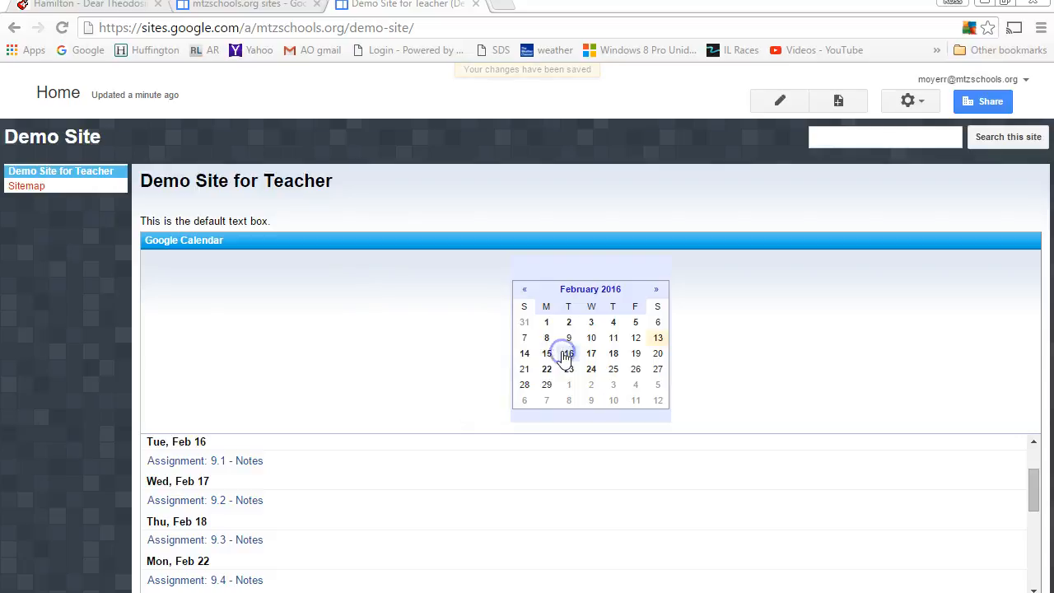
left_click(249, 460)
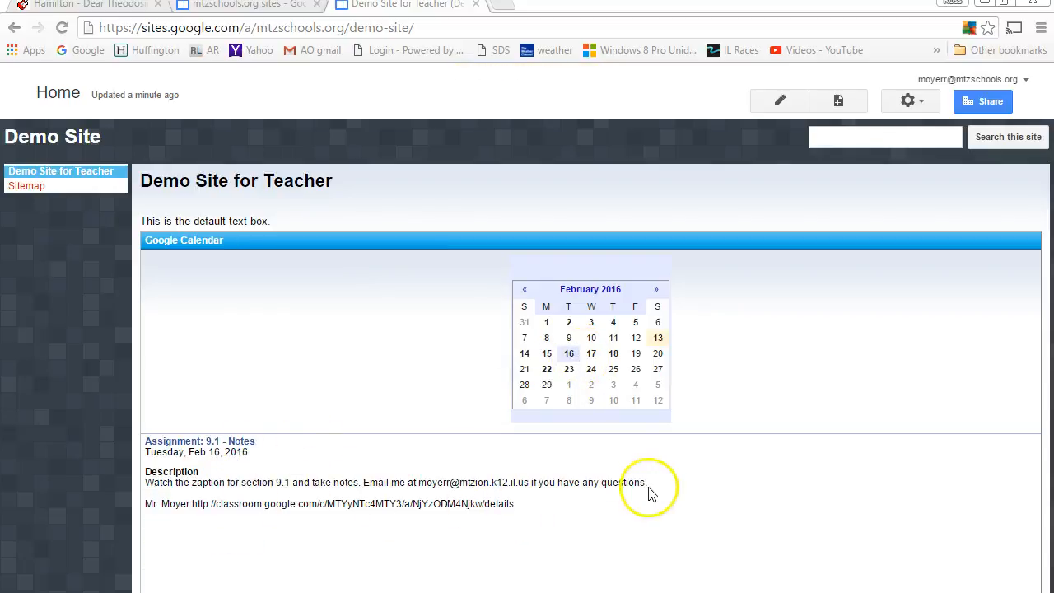
Step: Copy the event's Classroom link and load it in a new browser tab
left_click_drag(516, 504, 208, 495)
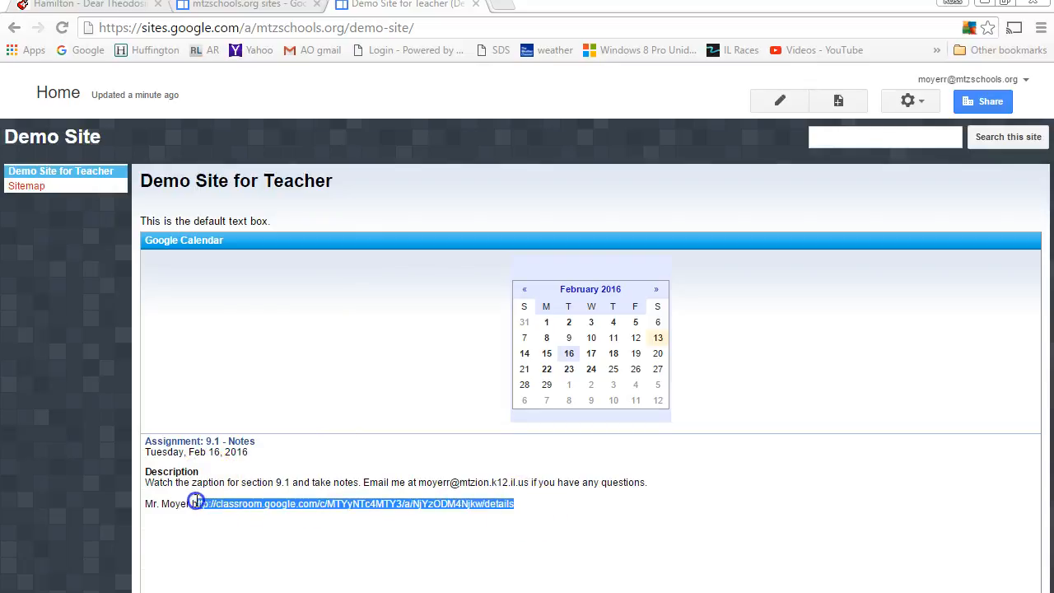
right_click(193, 503)
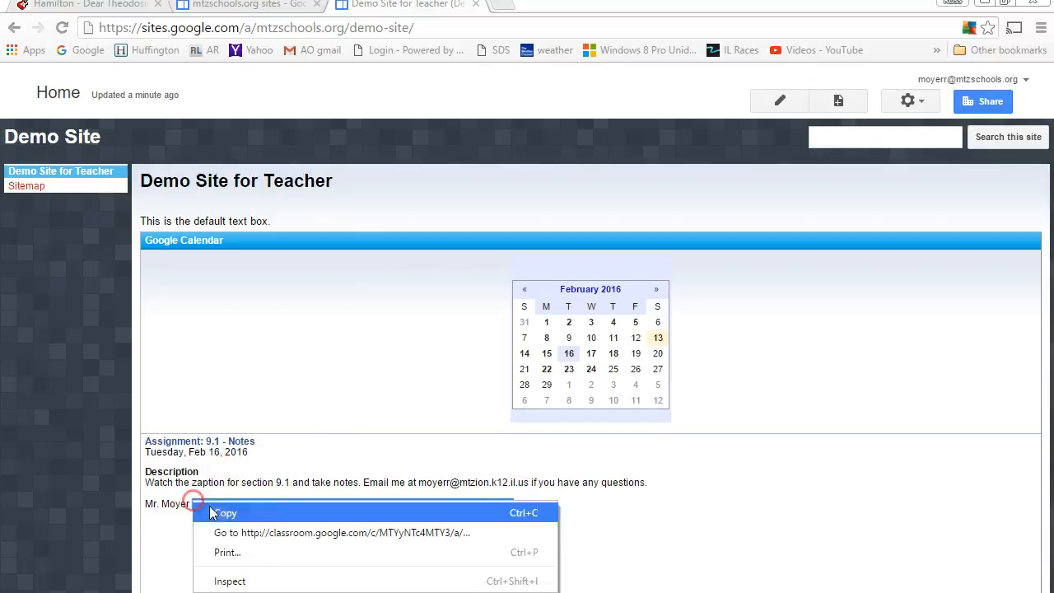
left_click(255, 515)
right_click(532, 28)
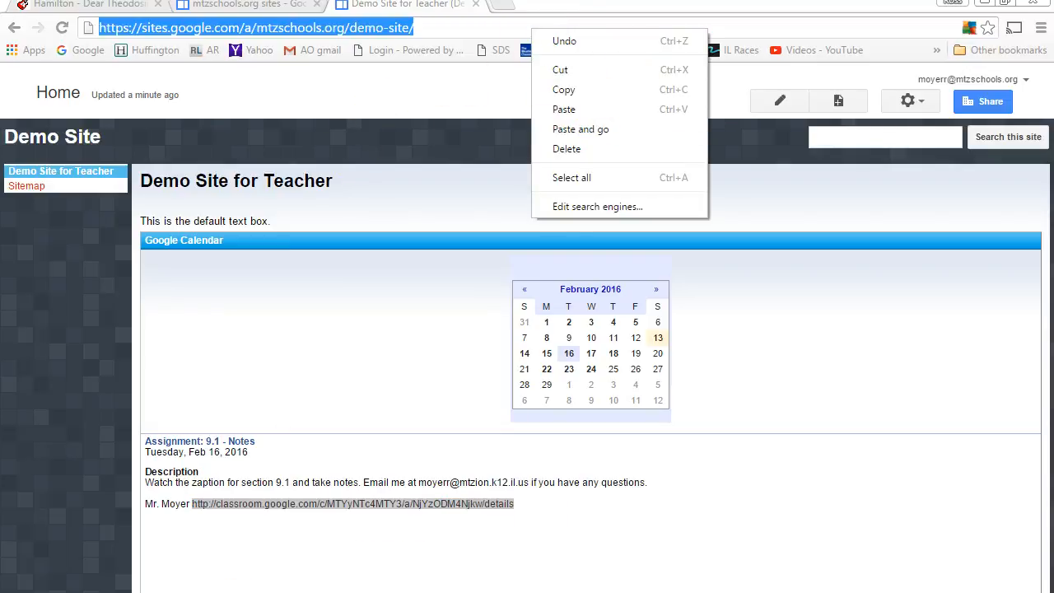
left_click(512, 13)
right_click(519, 28)
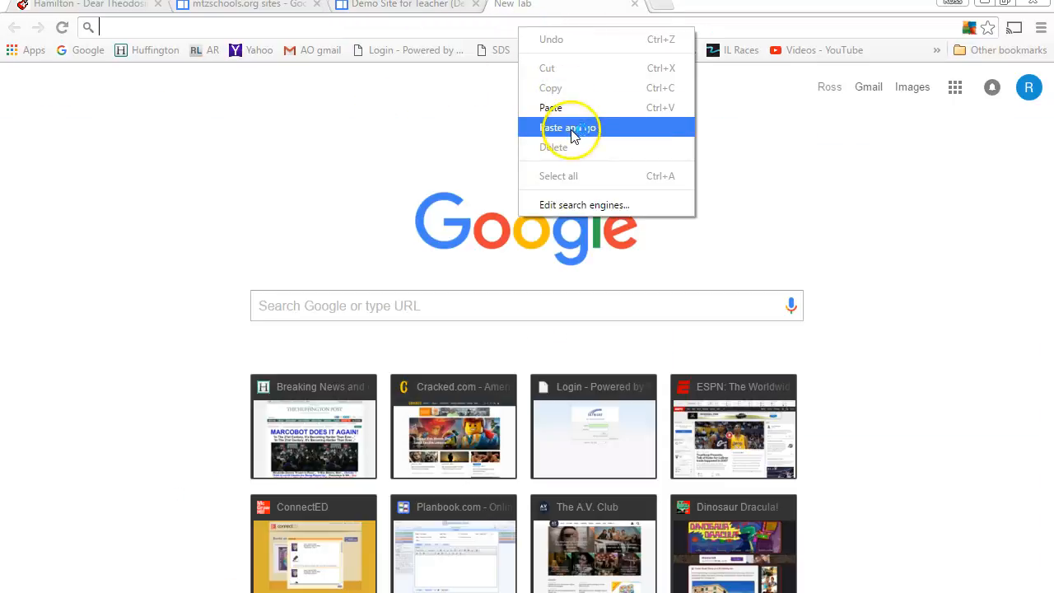
left_click(576, 129)
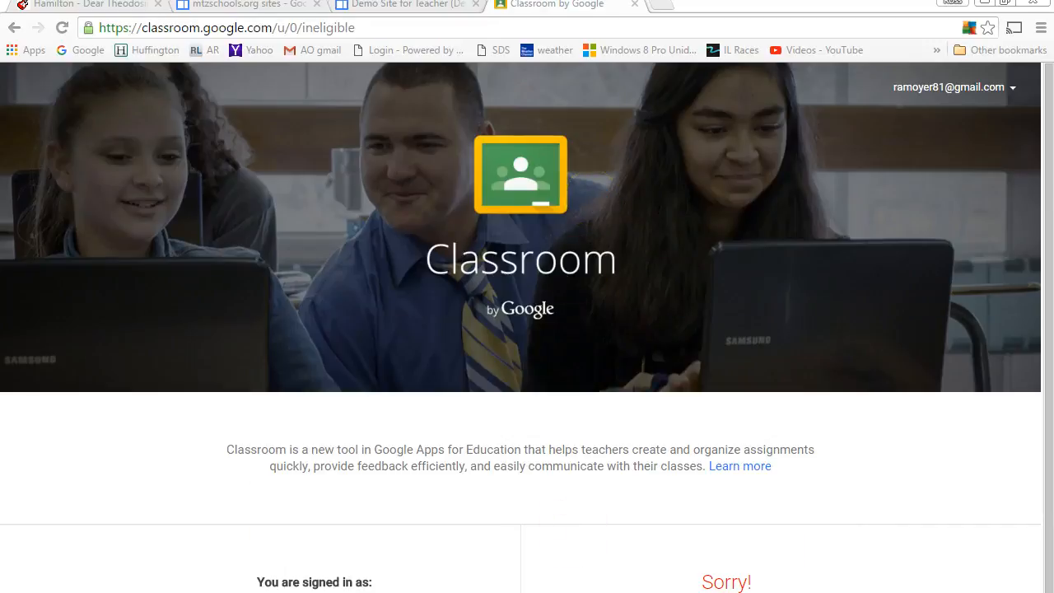
Step: Switch to the school account, view the Geometry - 2nd Hour stream, then close the Classroom tab
left_click(962, 89)
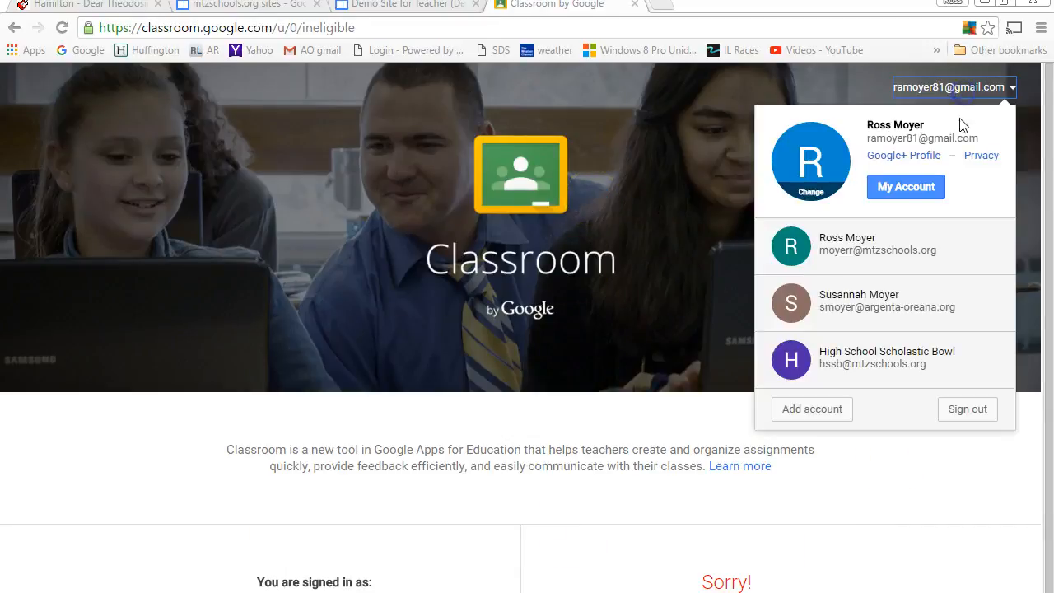
left_click(884, 257)
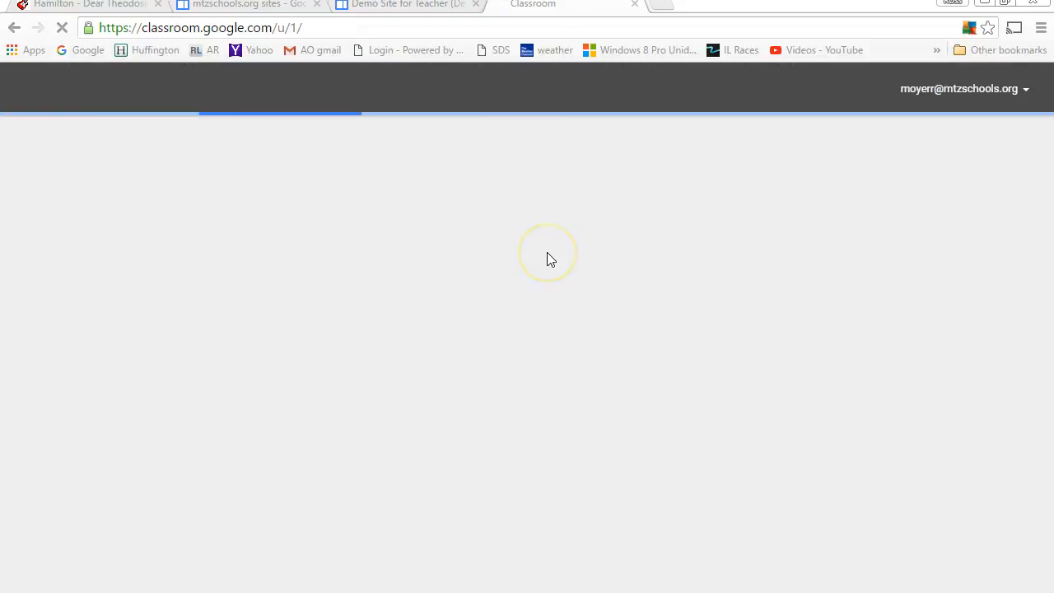
scroll(292, 371, "down", 1)
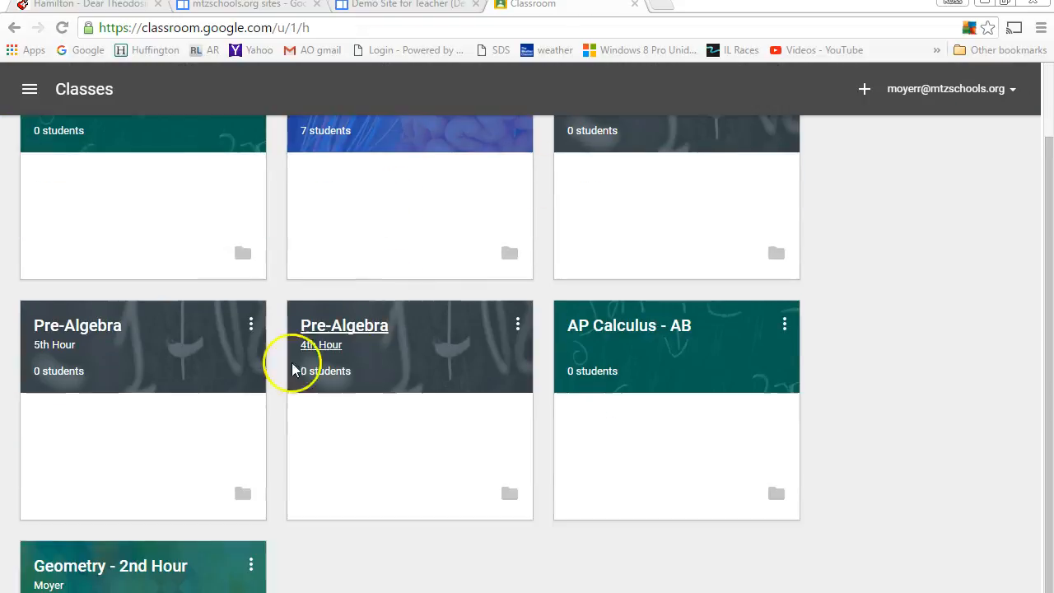
left_click(102, 565)
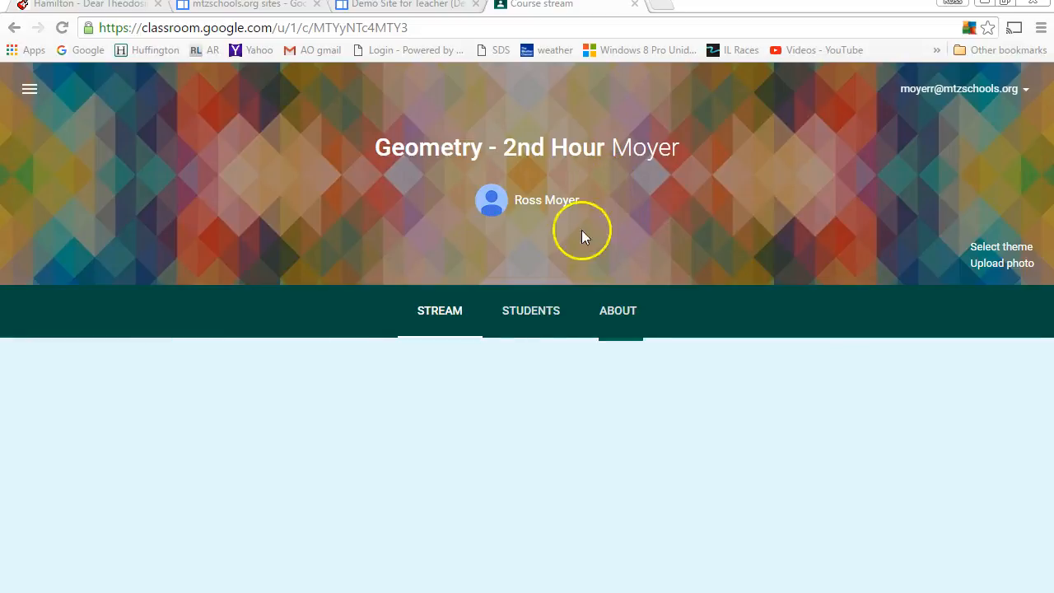
scroll(522, 371, "down", 3)
scroll(525, 375, "up", 2)
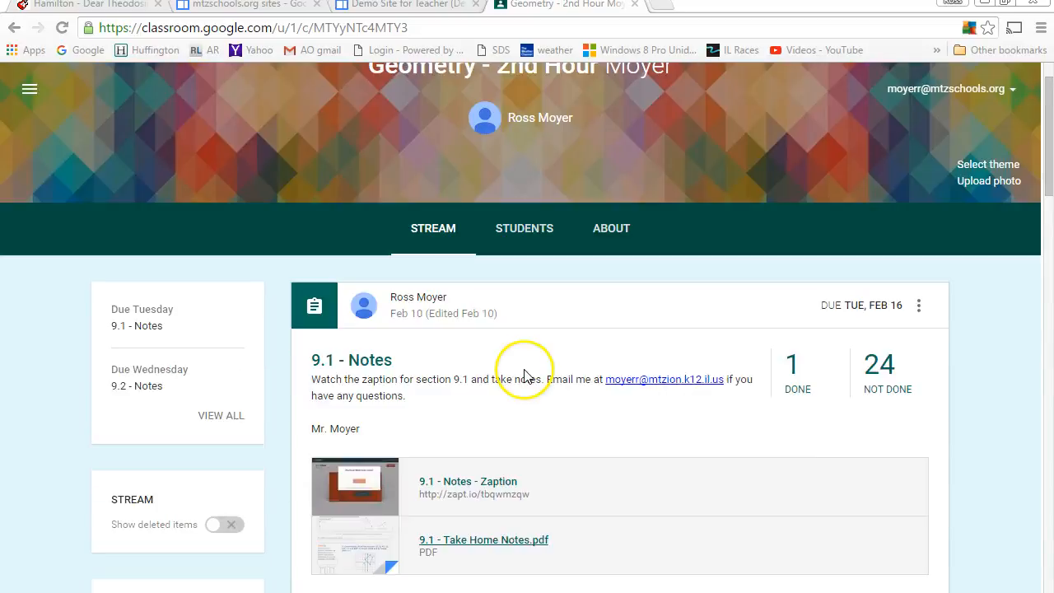
scroll(525, 374, "up", 1)
left_click(635, 5)
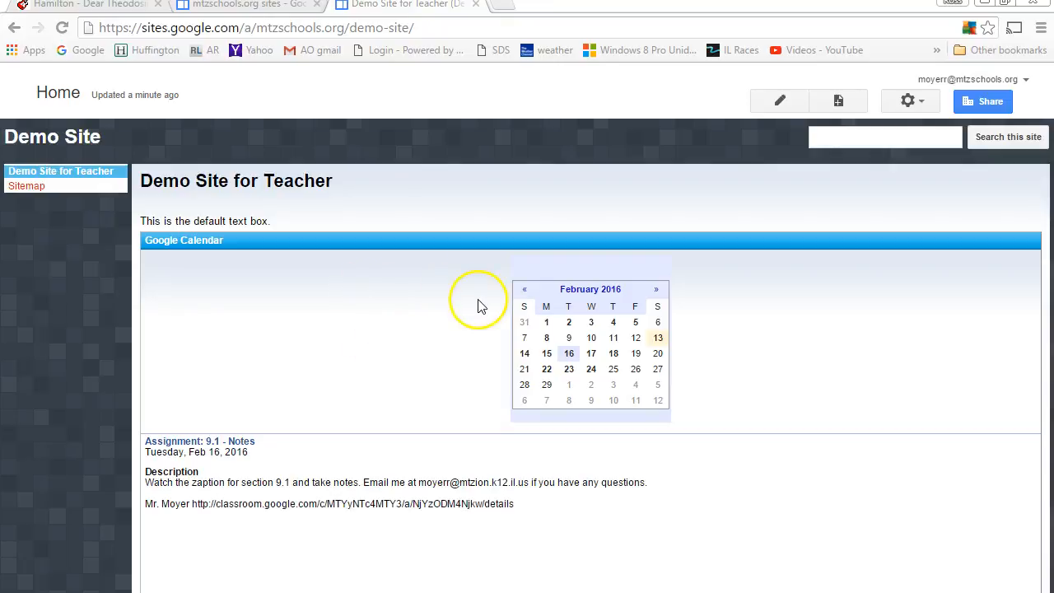
Step: Create 'Page 2' as a top-level page with the Web Page template
left_click(837, 99)
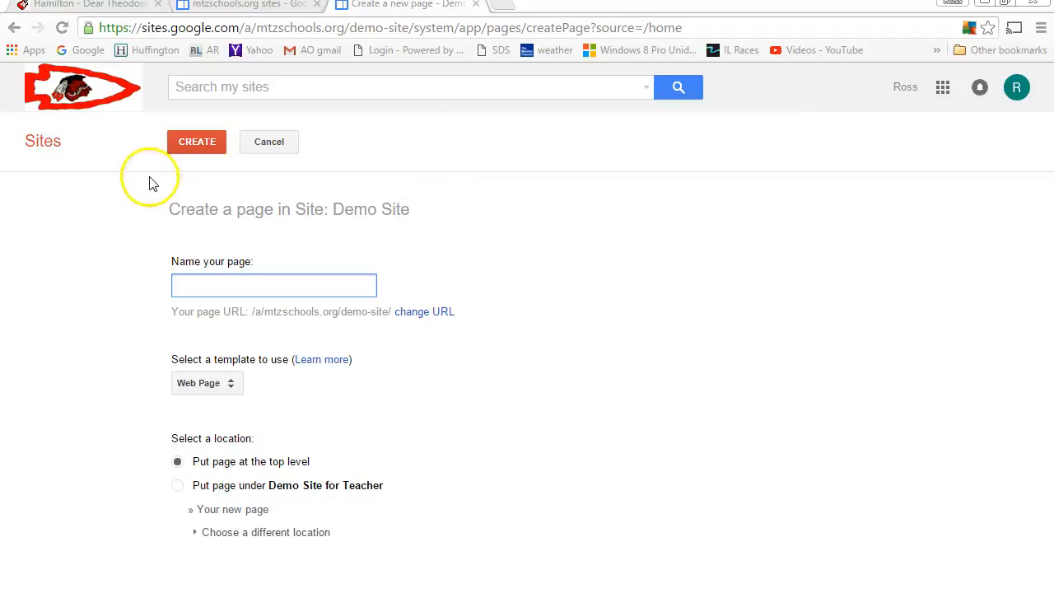
left_click(245, 148)
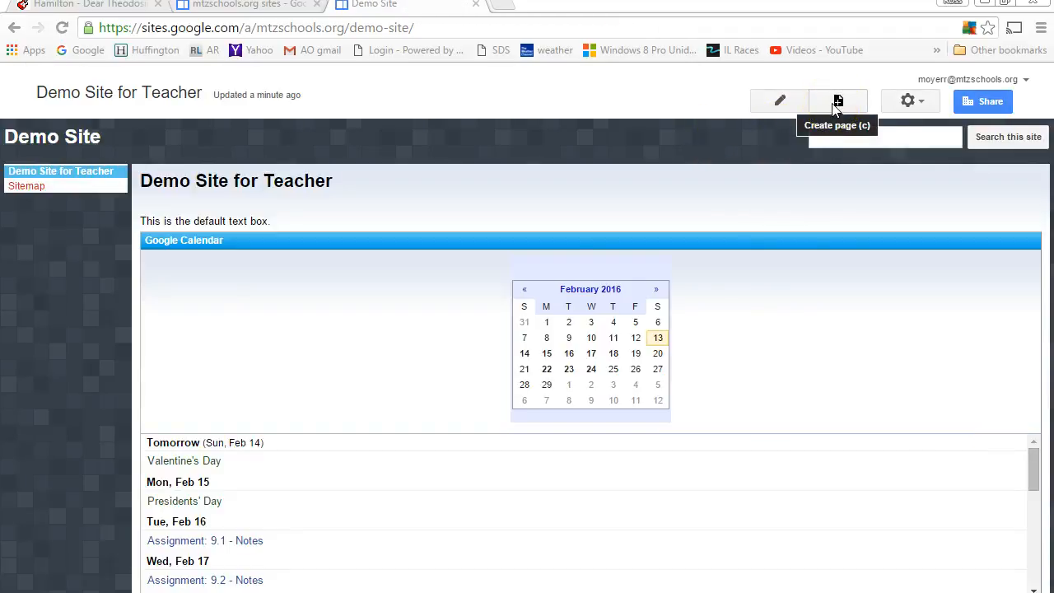
left_click(837, 102)
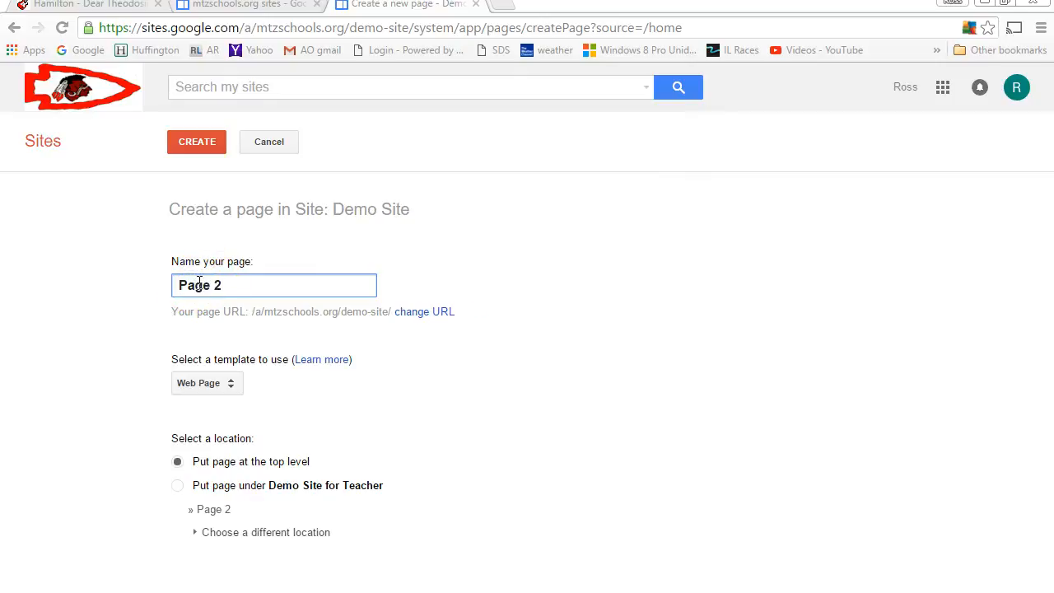
left_click(213, 393)
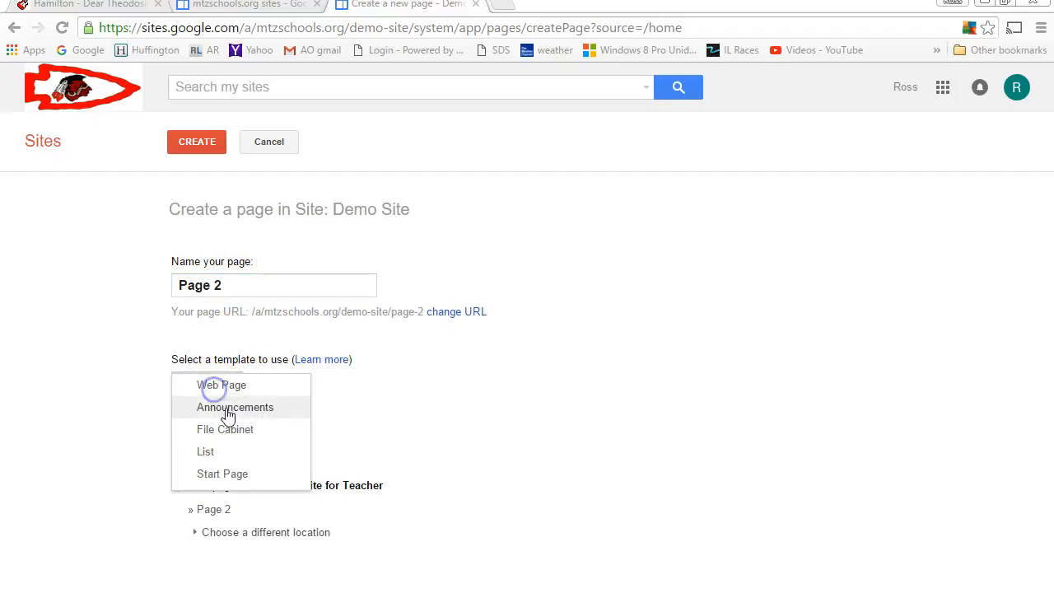
left_click(234, 440)
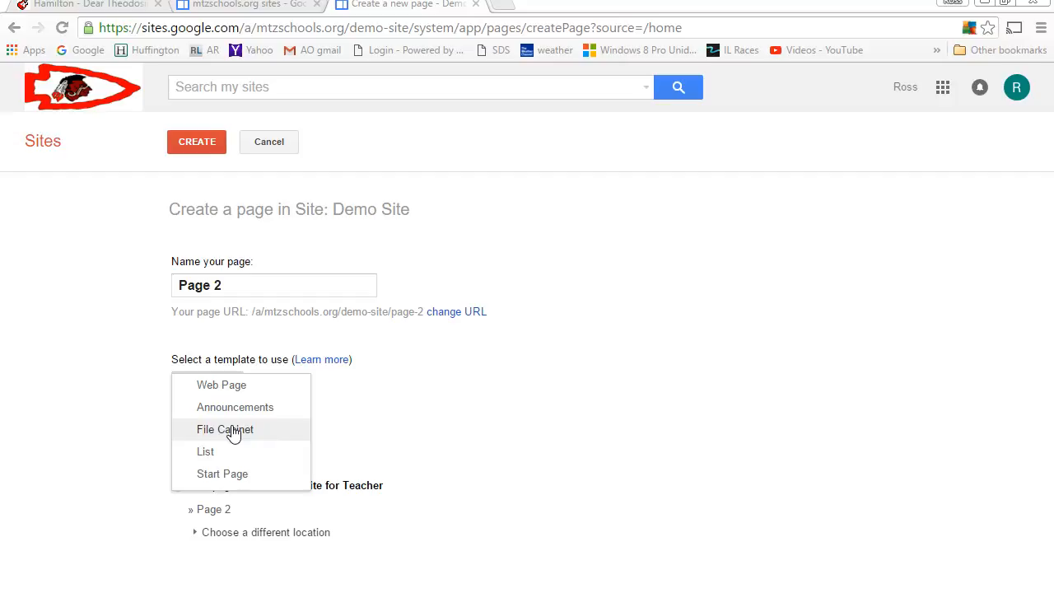
left_click(219, 371)
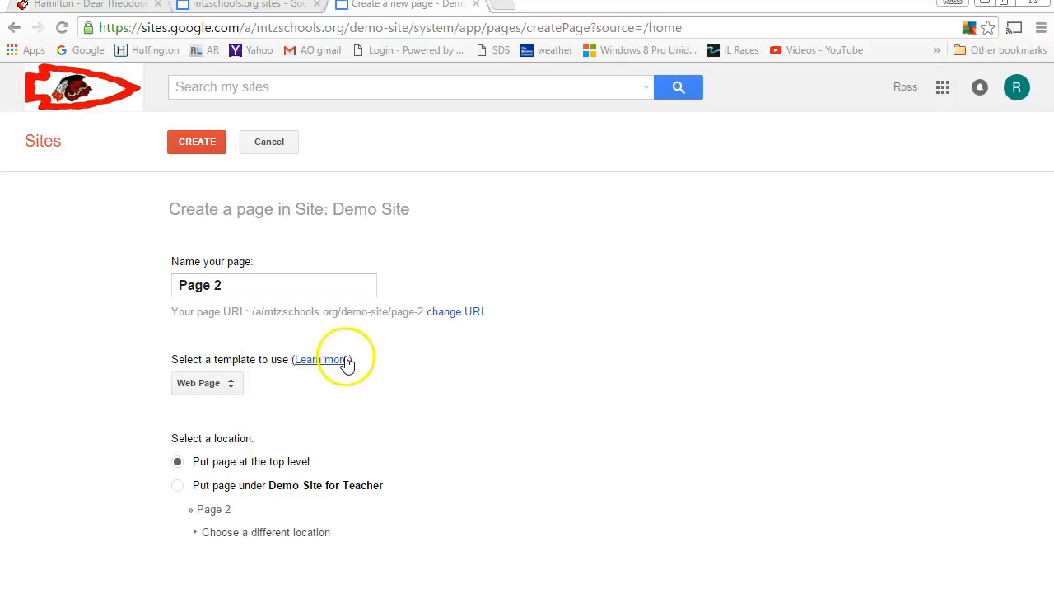
left_click(180, 485)
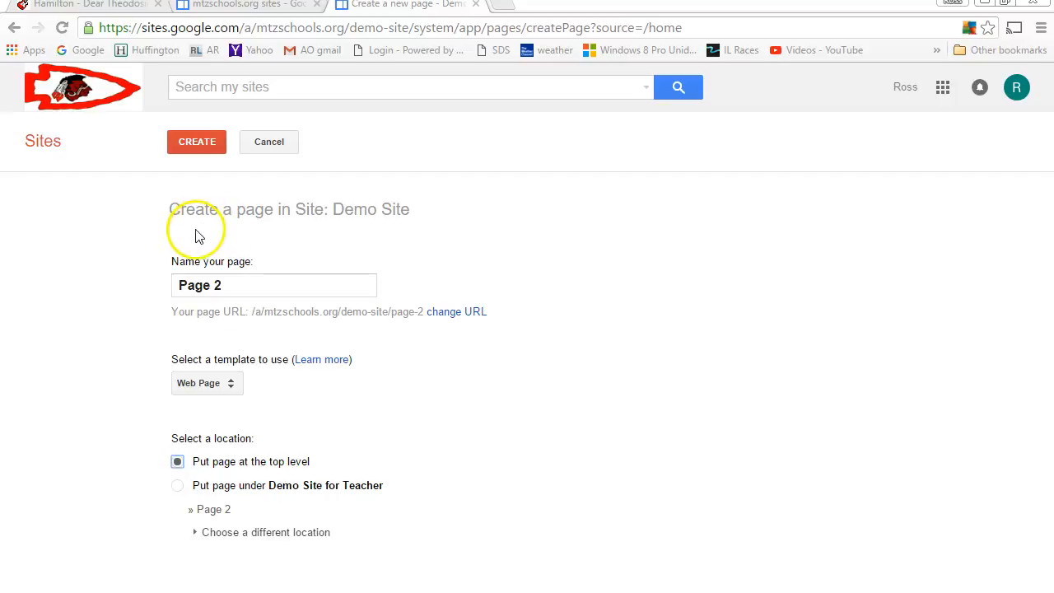
left_click(198, 143)
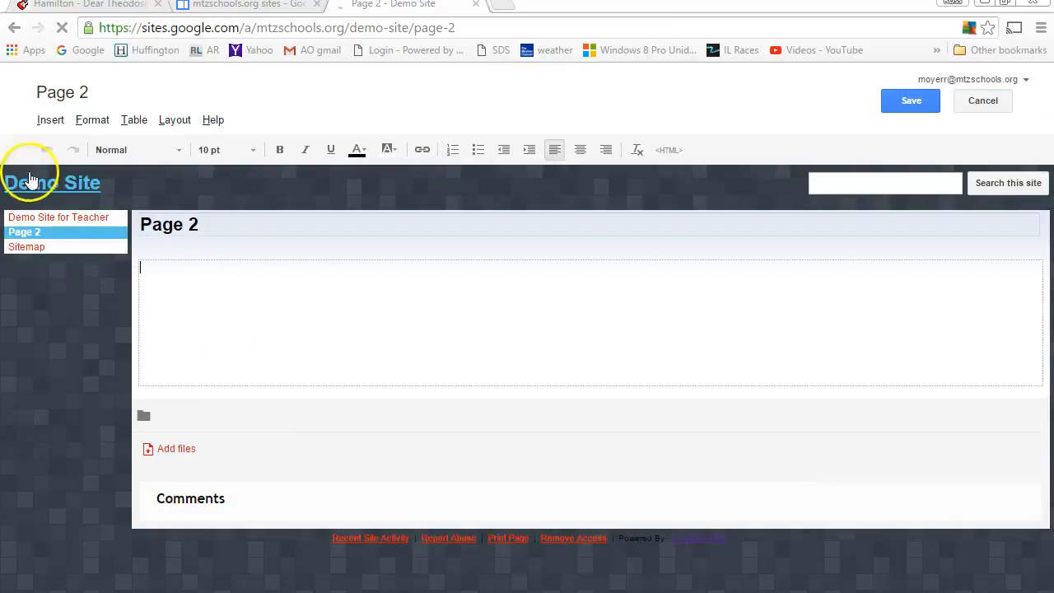
Step: Exit the Page 2 editor to view the saved page, then open a blank Chrome tab
left_click(23, 218)
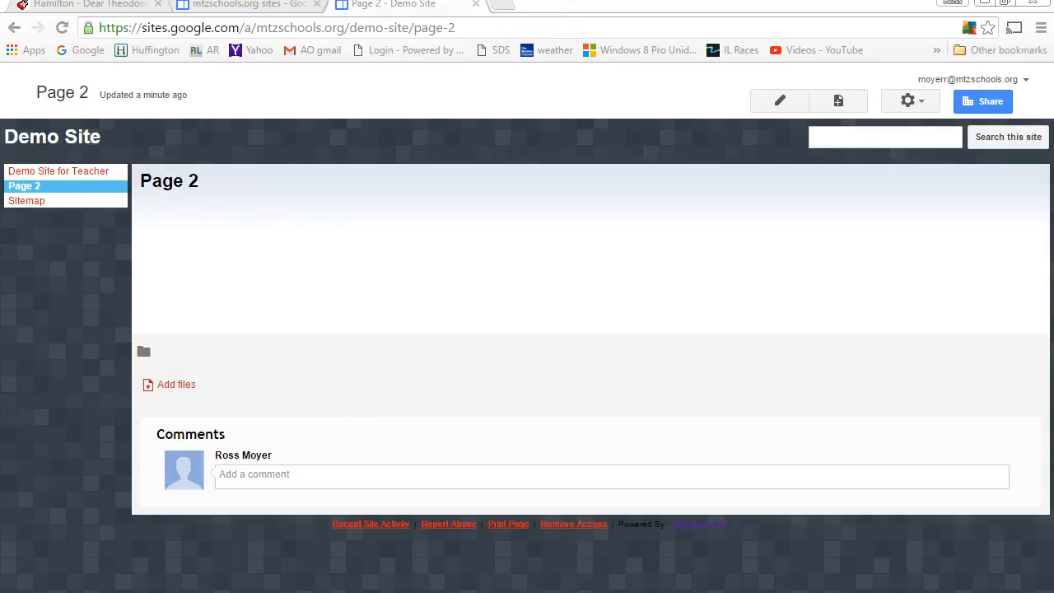
left_click(502, 8)
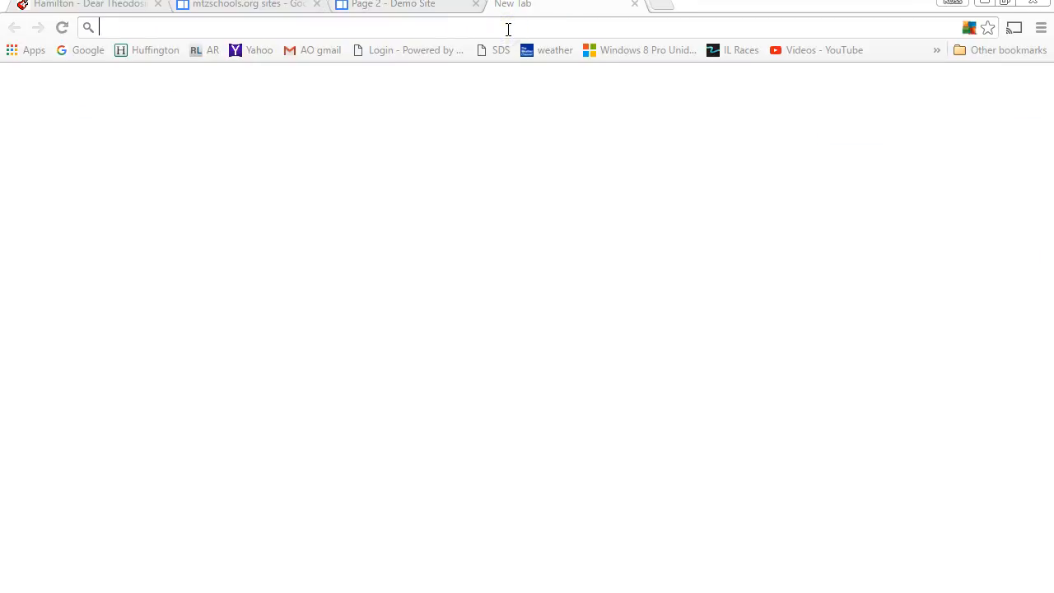
Step: Go to bit.ly/moyergeometry and open the site's Classroom Files page
type("bit.ly/")
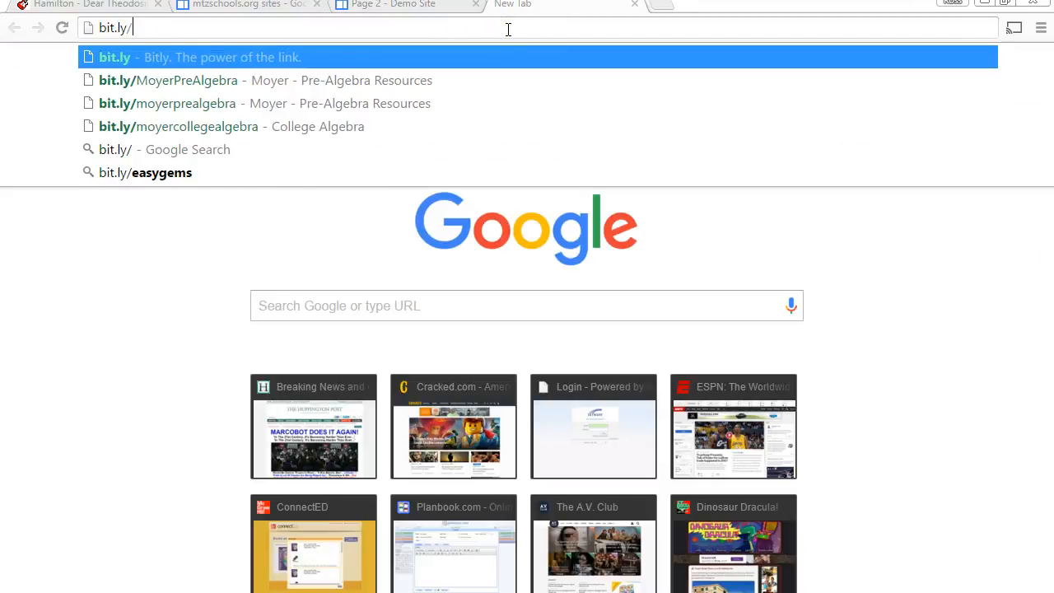
type("moyerpre")
key("BackSpace")
key("BackSpace")
key("BackSpace")
key("BackSpace")
type("geo")
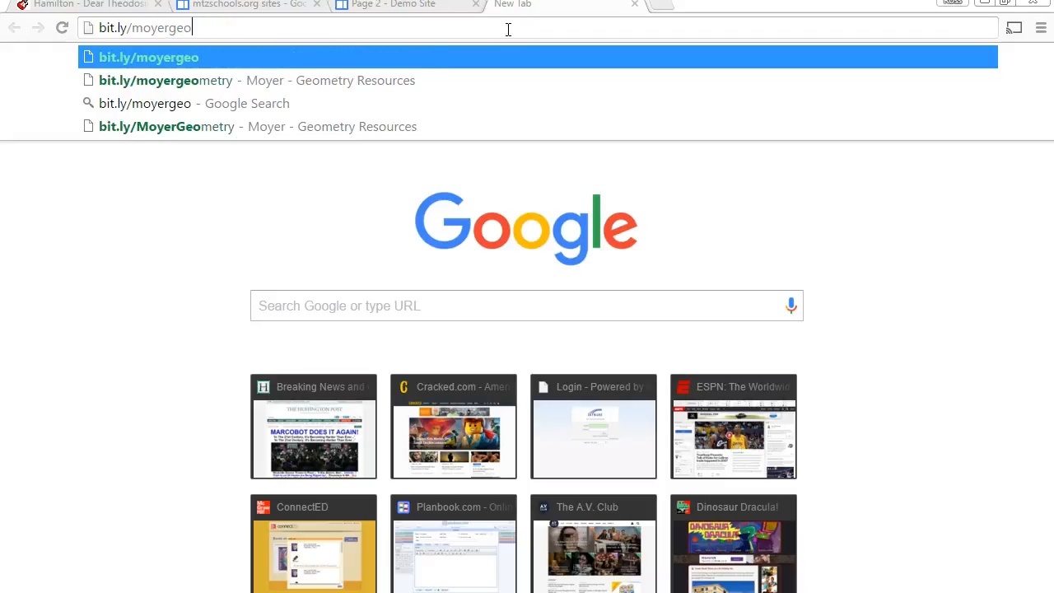
key("Down")
key("Return")
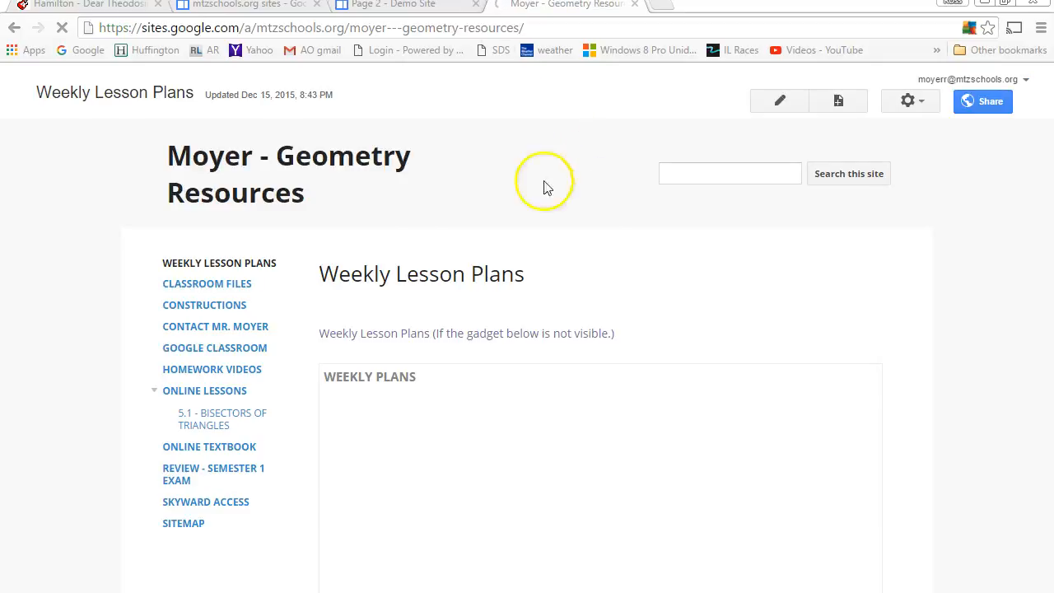
left_click(238, 286)
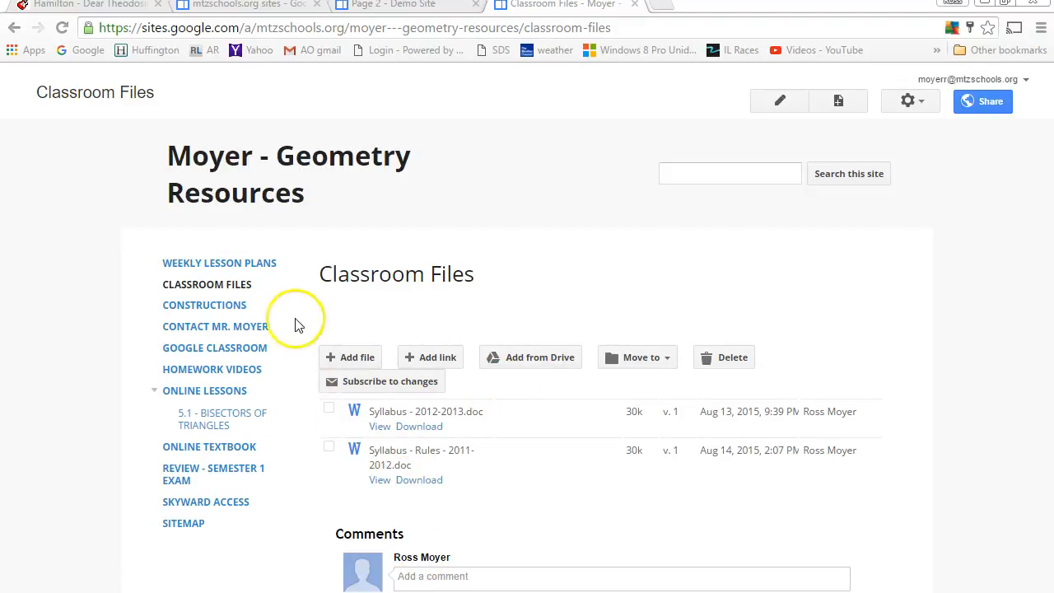
Step: Browse the Constructions, Online Textbook and Skyward Access pages, then return to Weekly Lesson Plans
left_click(206, 309)
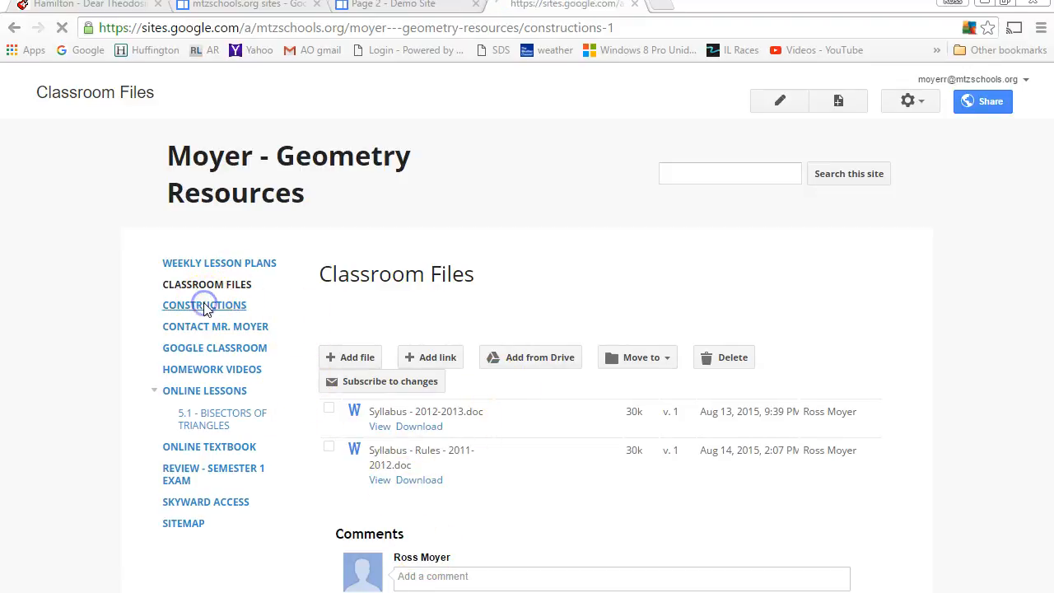
scroll(715, 327, "down", 2)
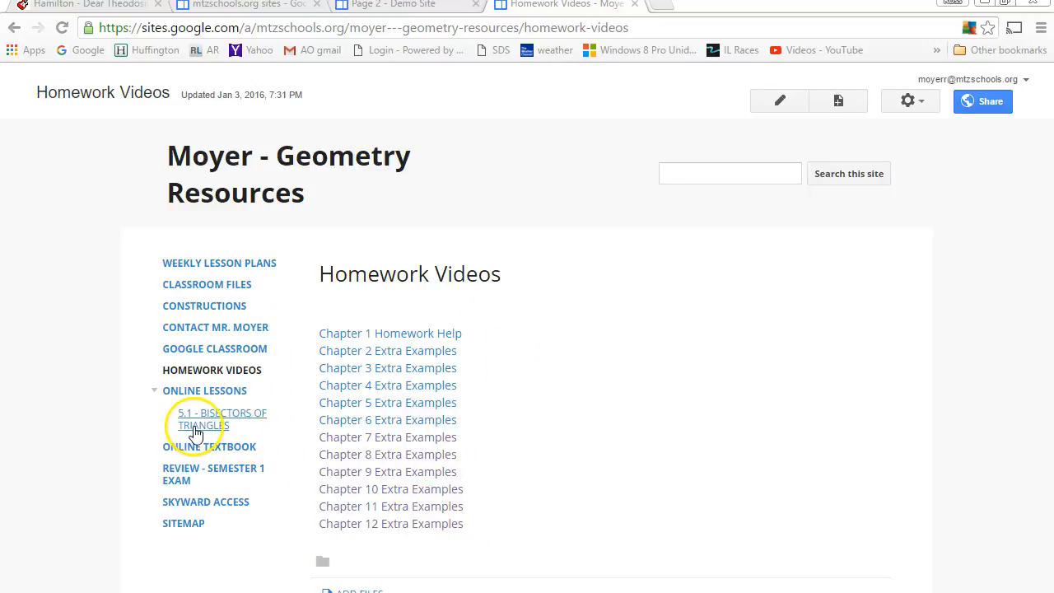
left_click(212, 447)
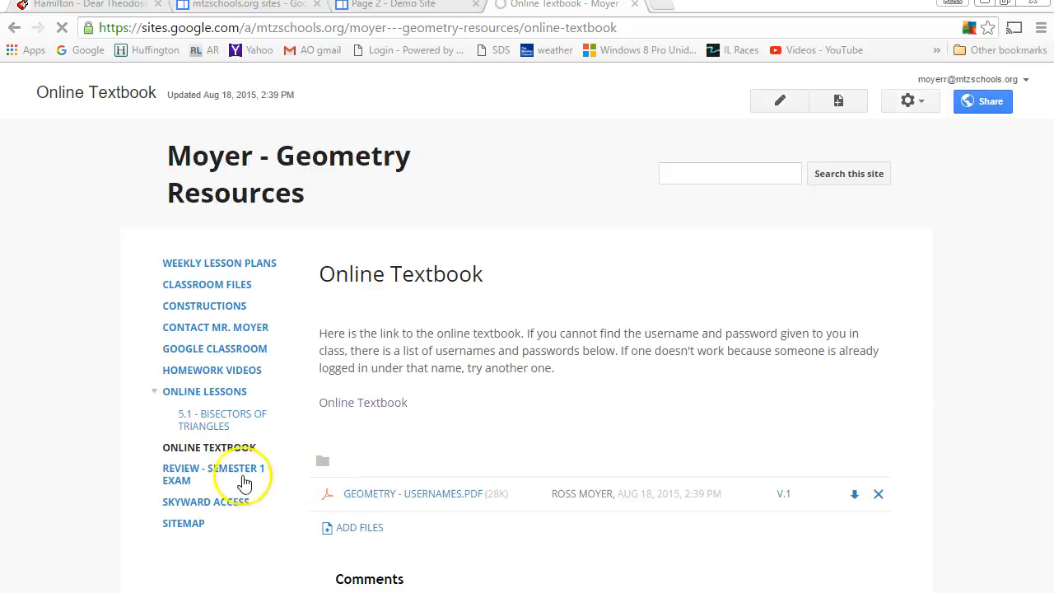
left_click(219, 500)
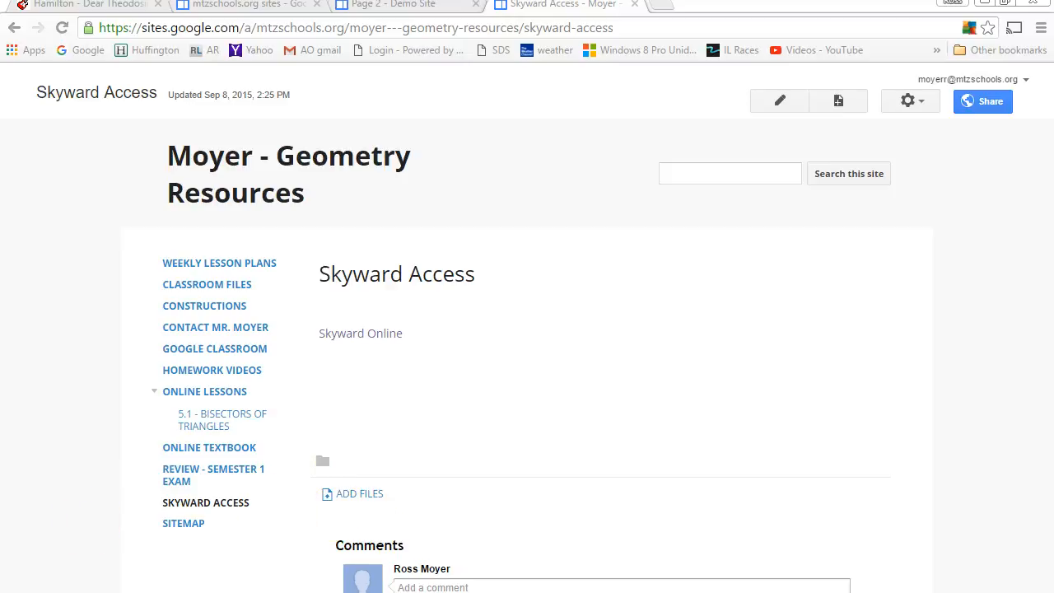
left_click(228, 269)
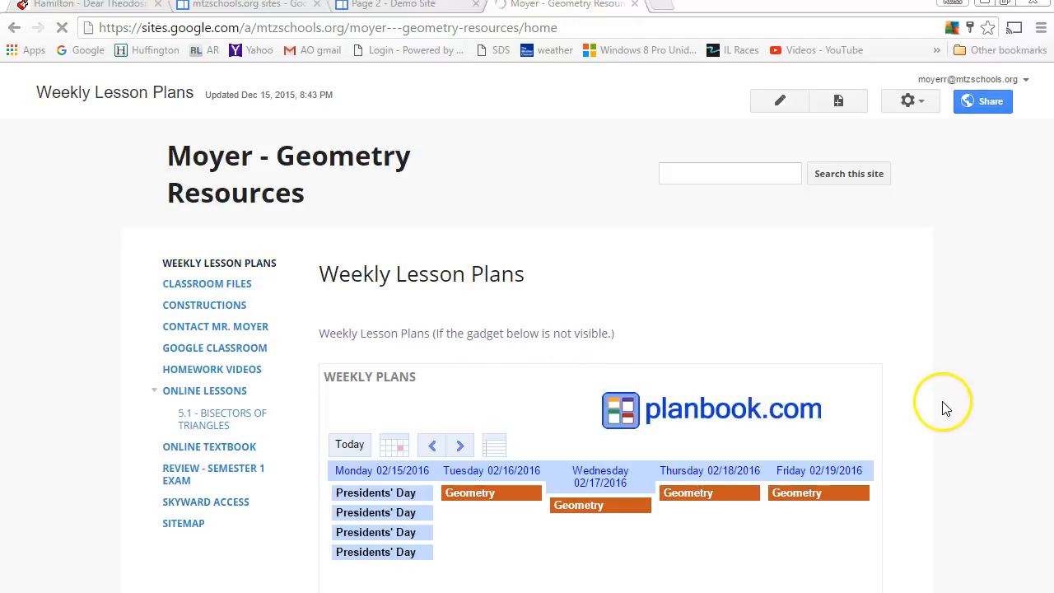
Step: Show the previous week's lesson plans, then switch to the mtzschools.org sites list tab
left_click(429, 445)
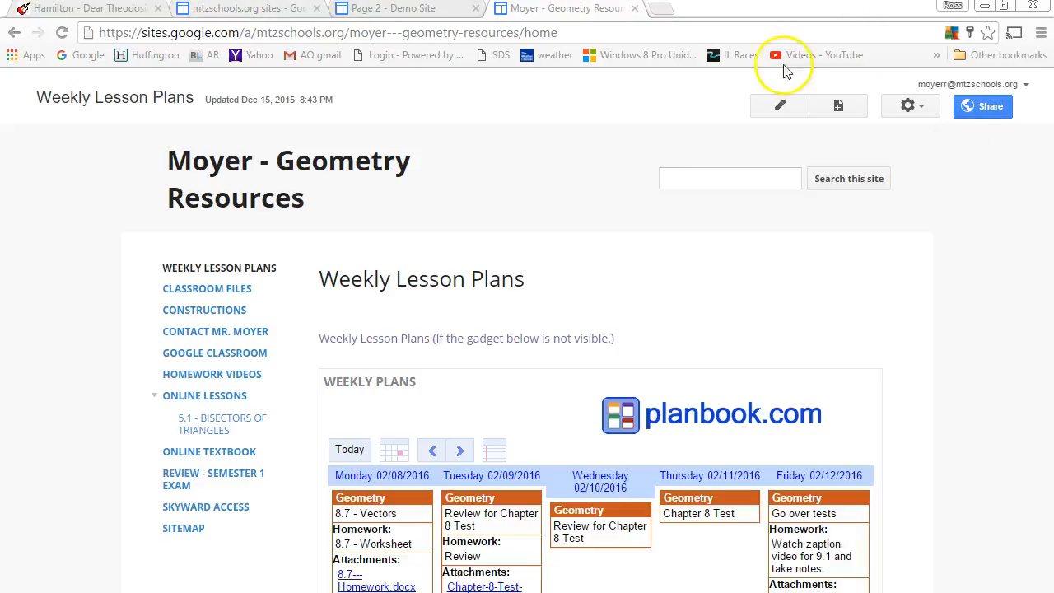
left_click(208, 10)
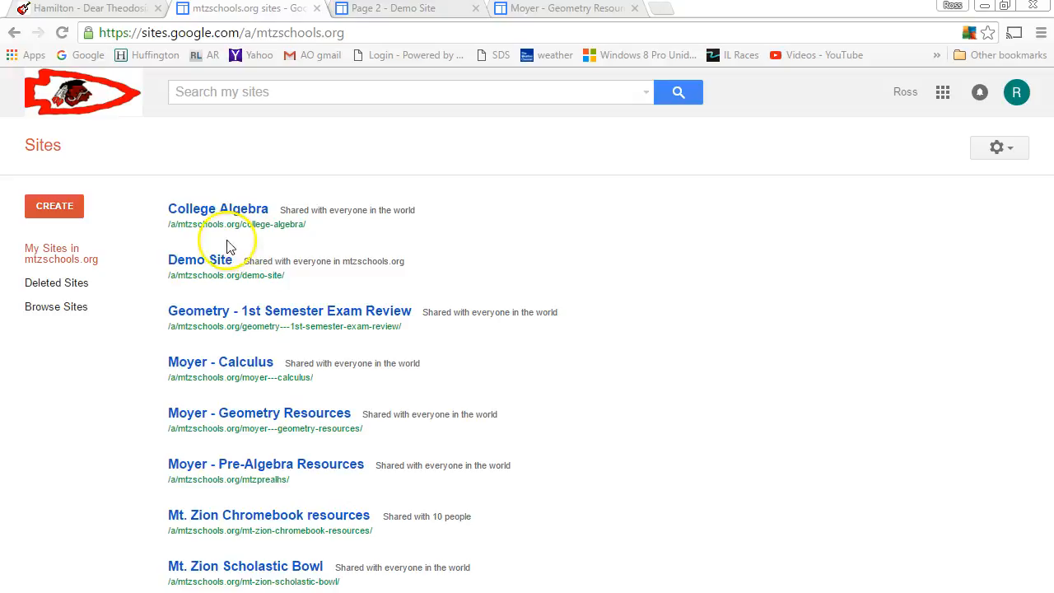
Step: Check User settings without saving, then open Demo Site's Sharing and Permissions page
left_click(1013, 146)
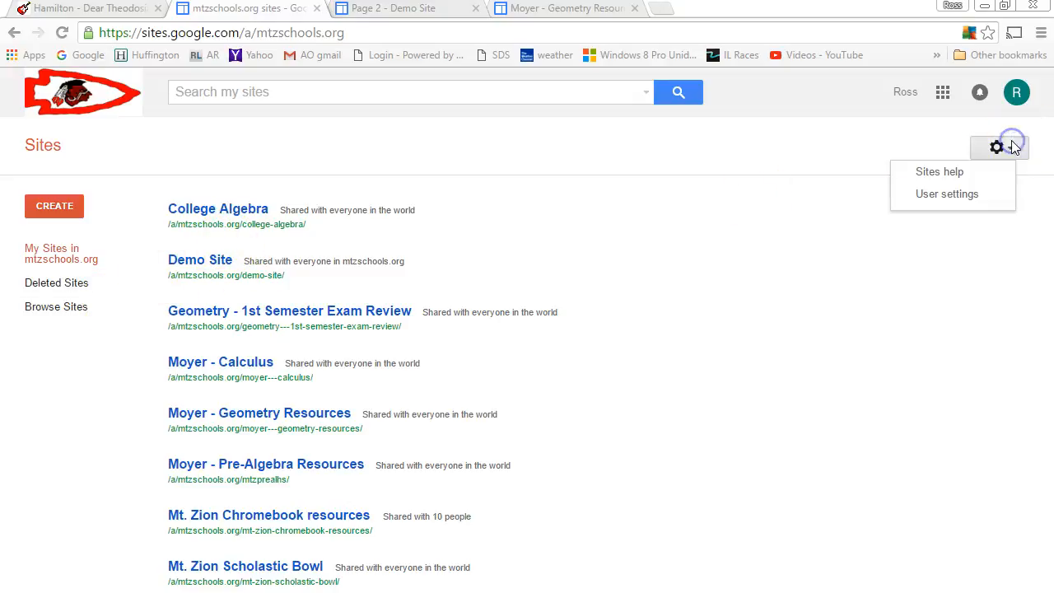
left_click(949, 194)
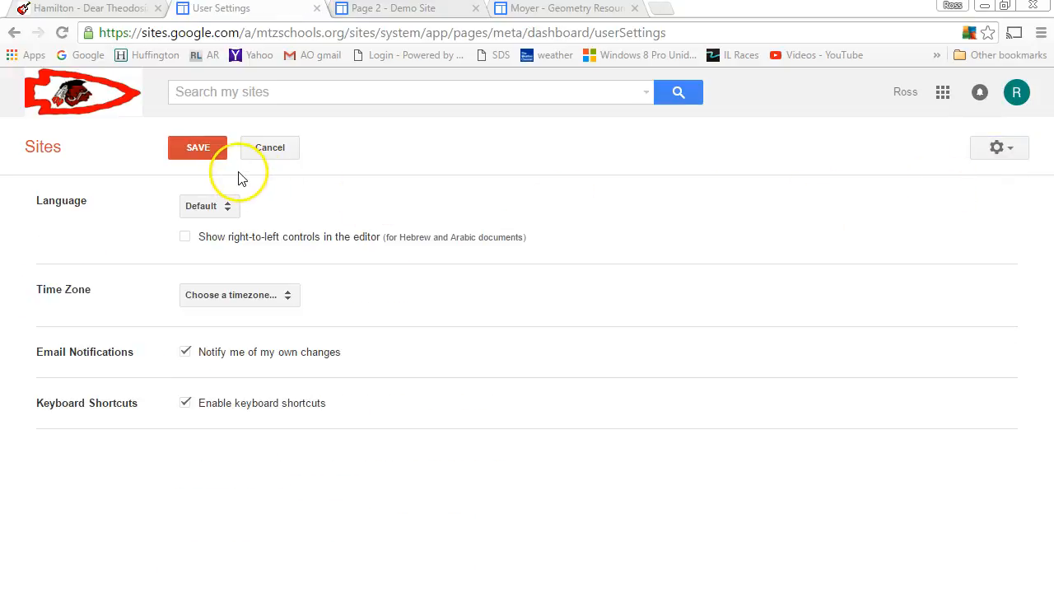
left_click(284, 151)
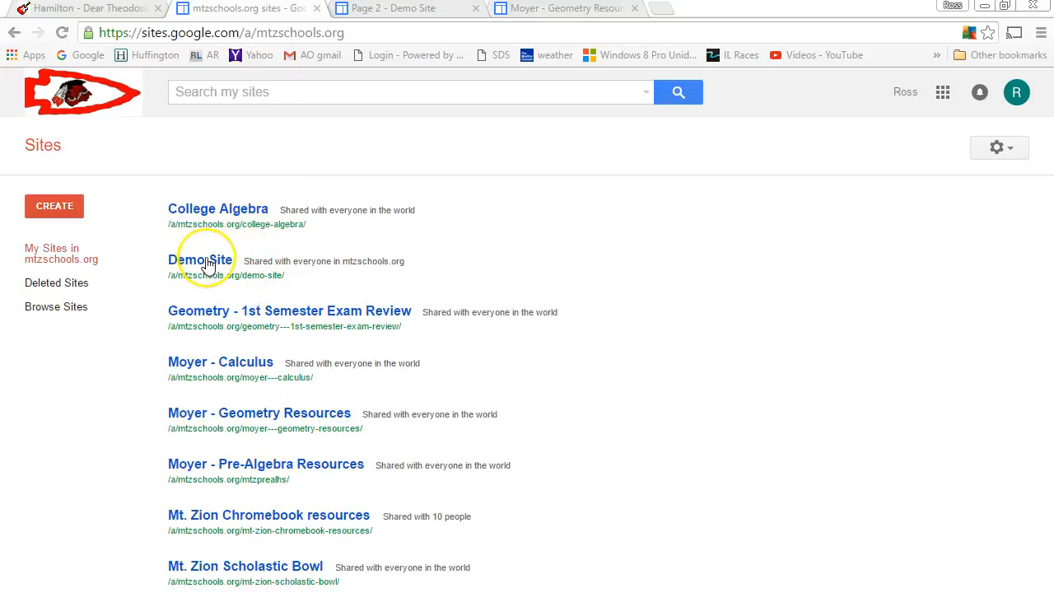
left_click(207, 260)
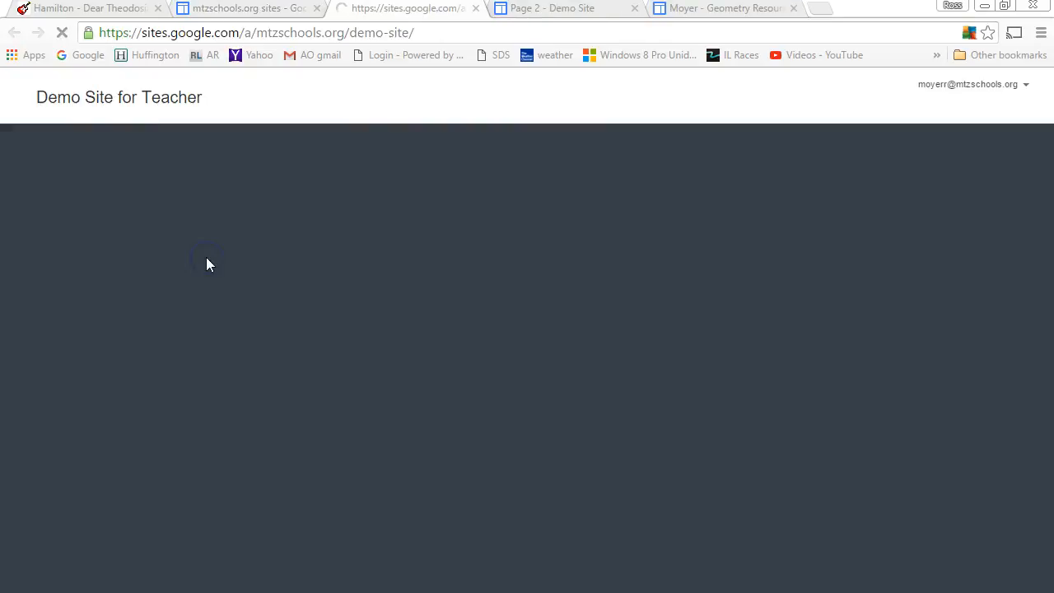
left_click(911, 107)
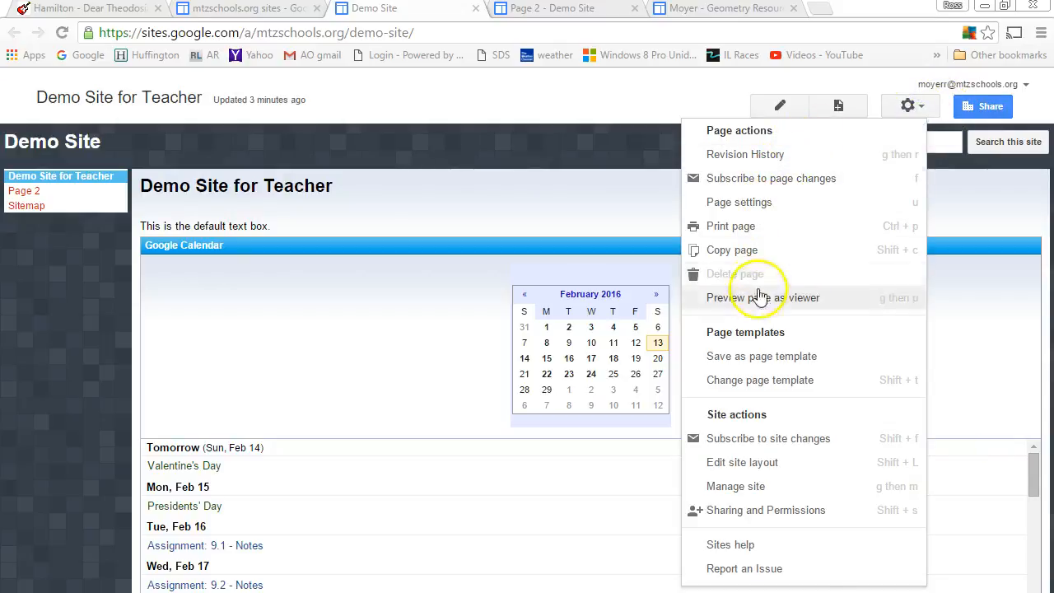
left_click(766, 511)
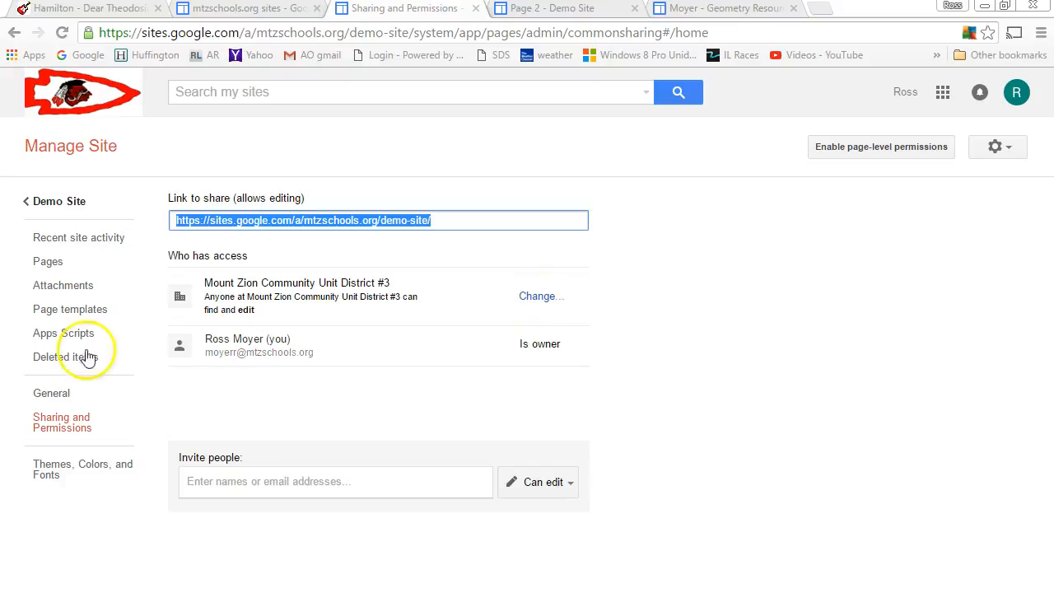
Step: Open Who has access options and try each, ending on Mount Zion Community Unit District #3
left_click(530, 299)
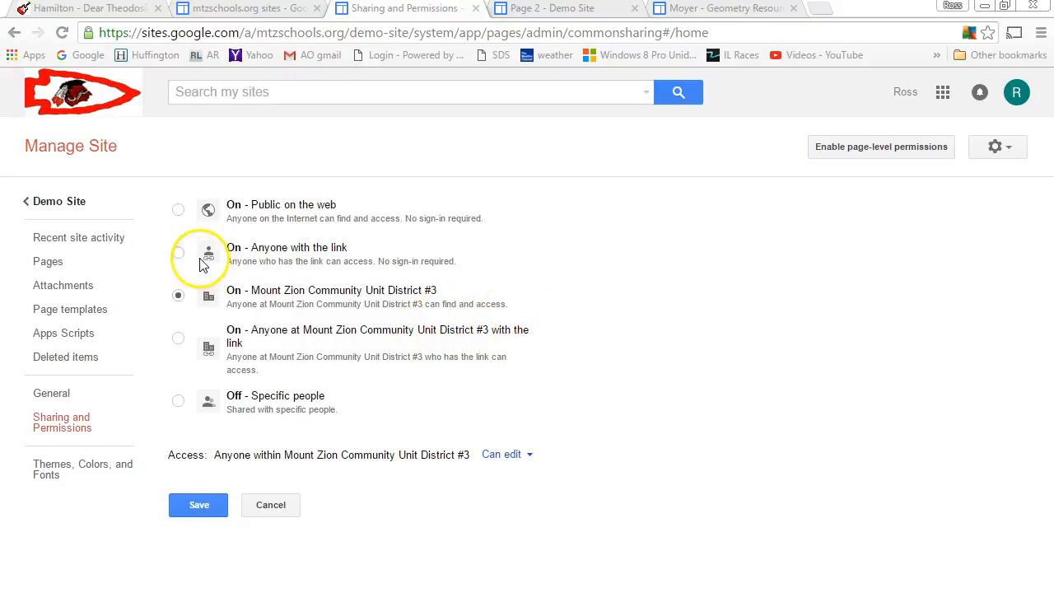
left_click(179, 207)
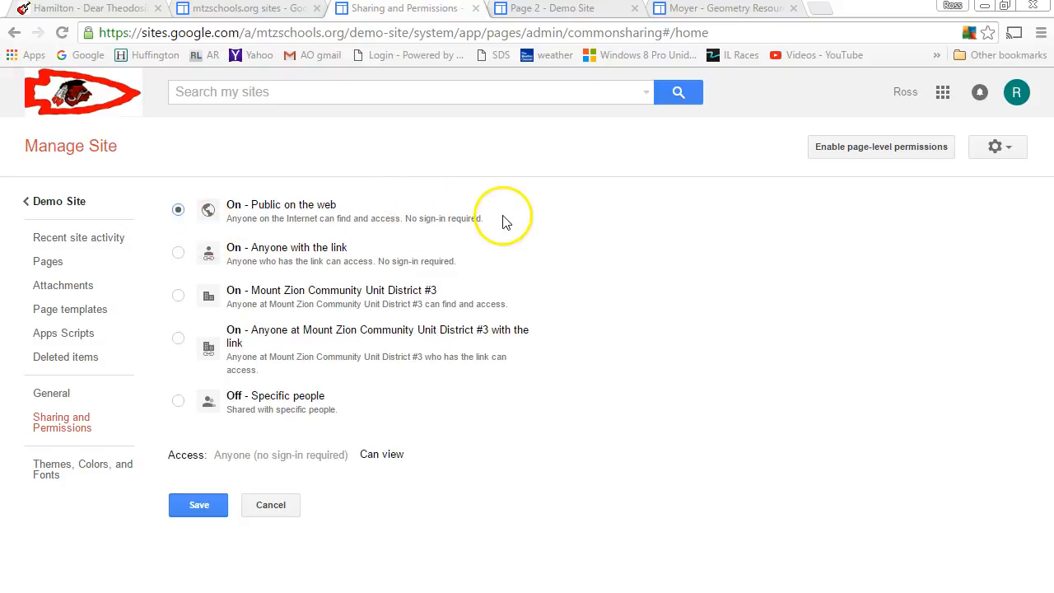
left_click(177, 251)
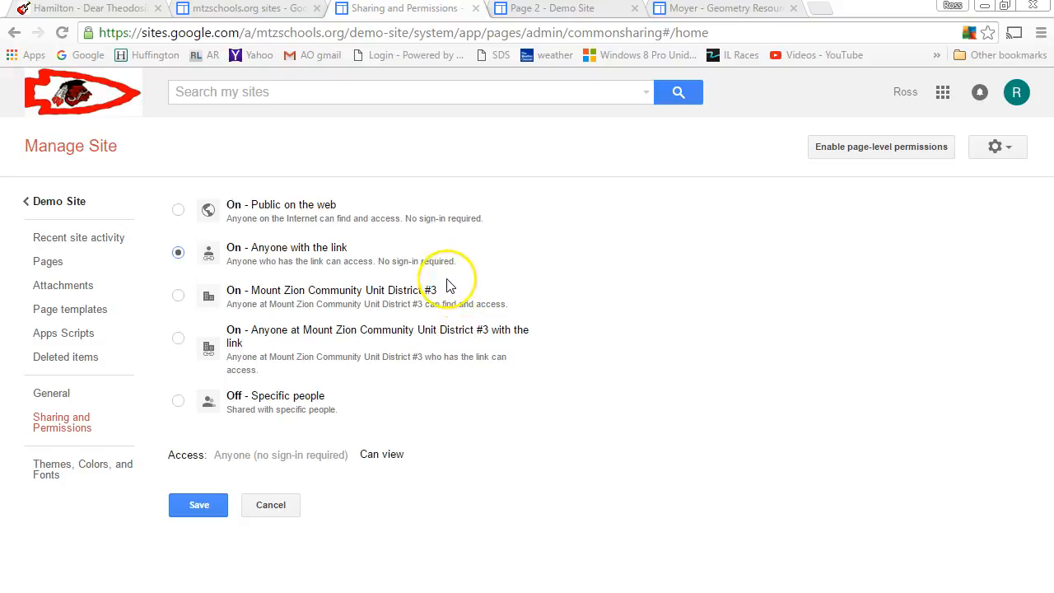
left_click(206, 412)
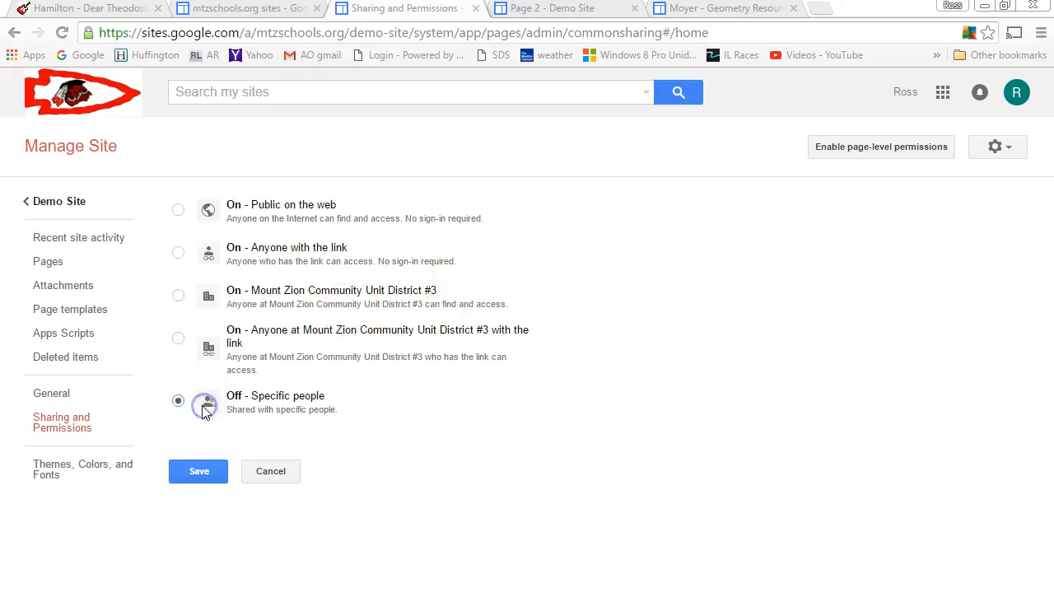
left_click(216, 394)
left_click(247, 337)
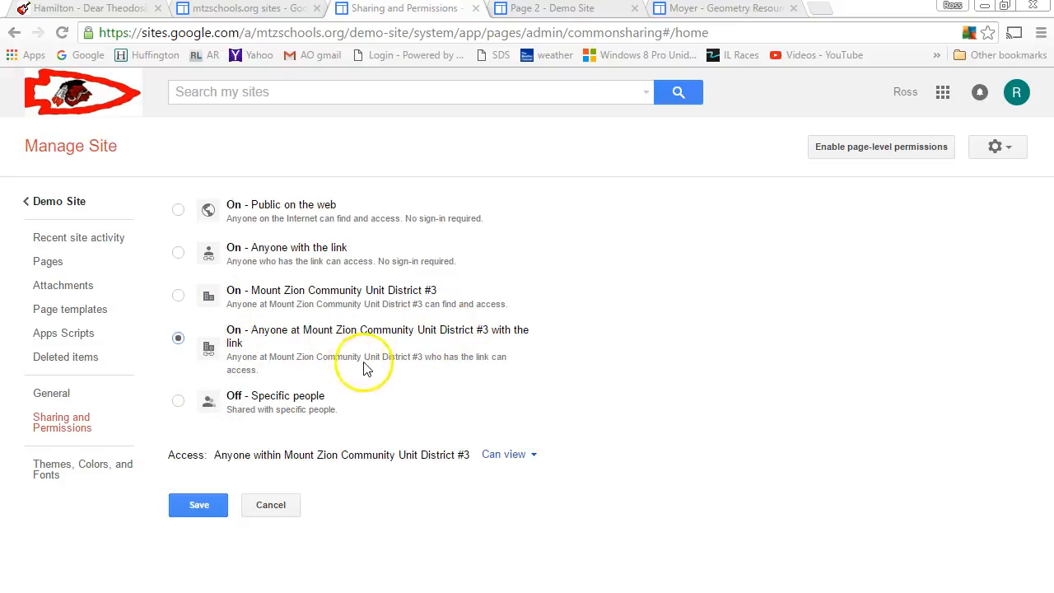
left_click(306, 294)
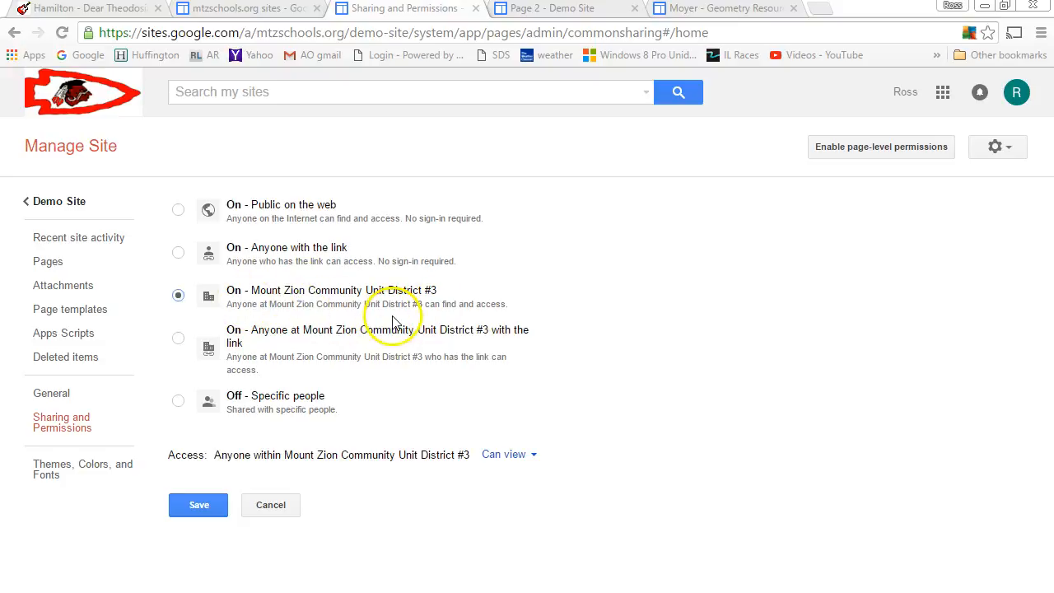
left_click(367, 340)
left_click(358, 296)
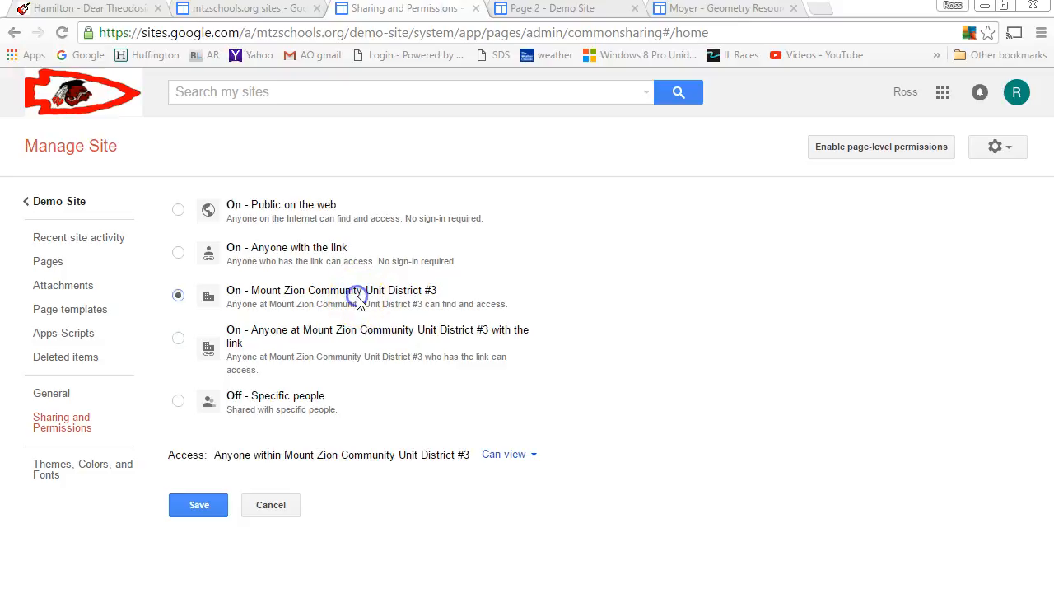
Step: Select On - Public on the web as Demo Site's visibility
left_click(255, 216)
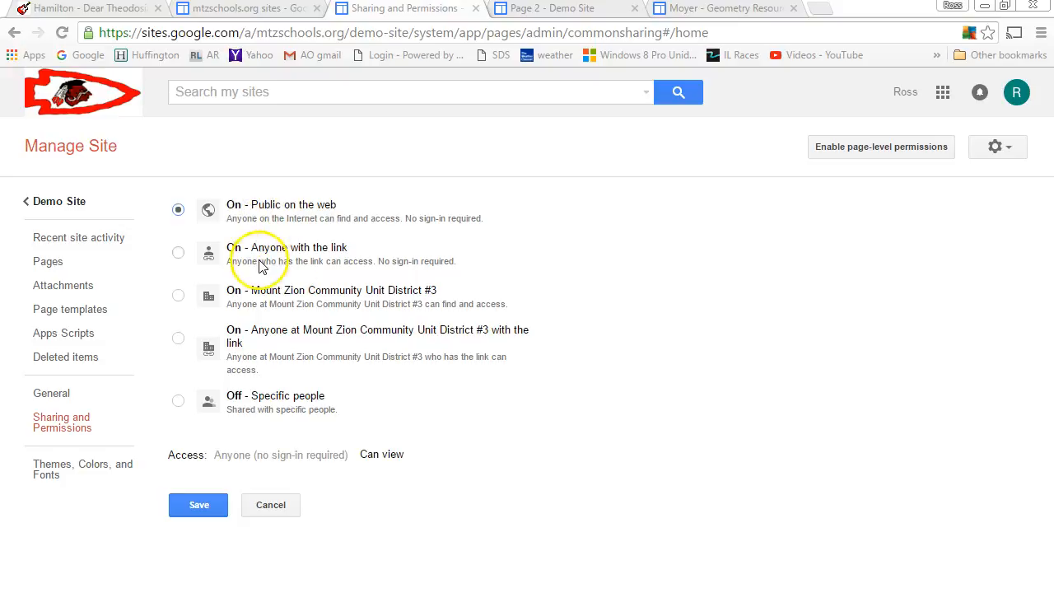
left_click(262, 311)
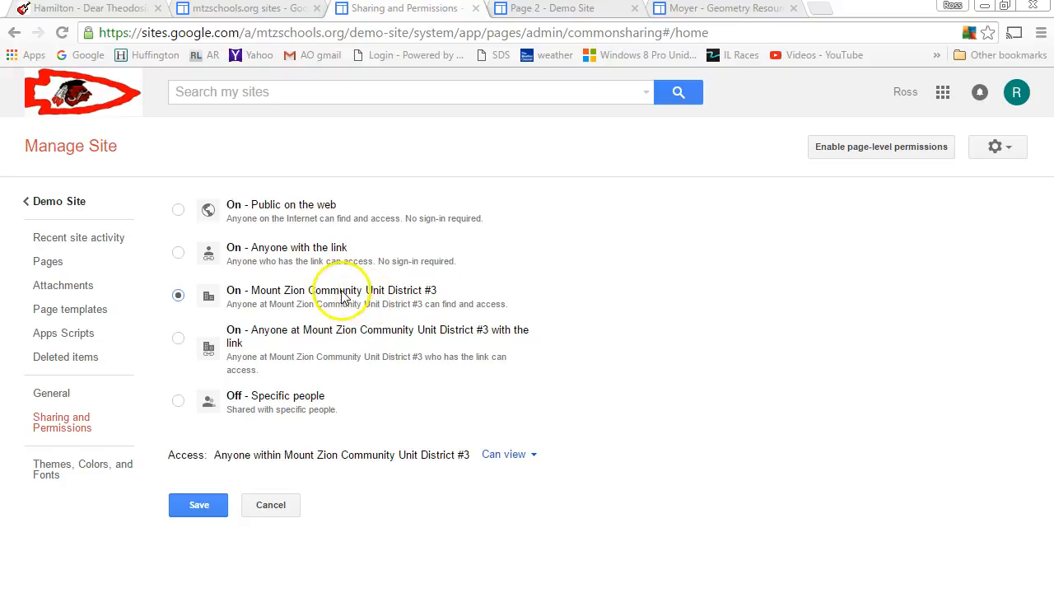
left_click(273, 201)
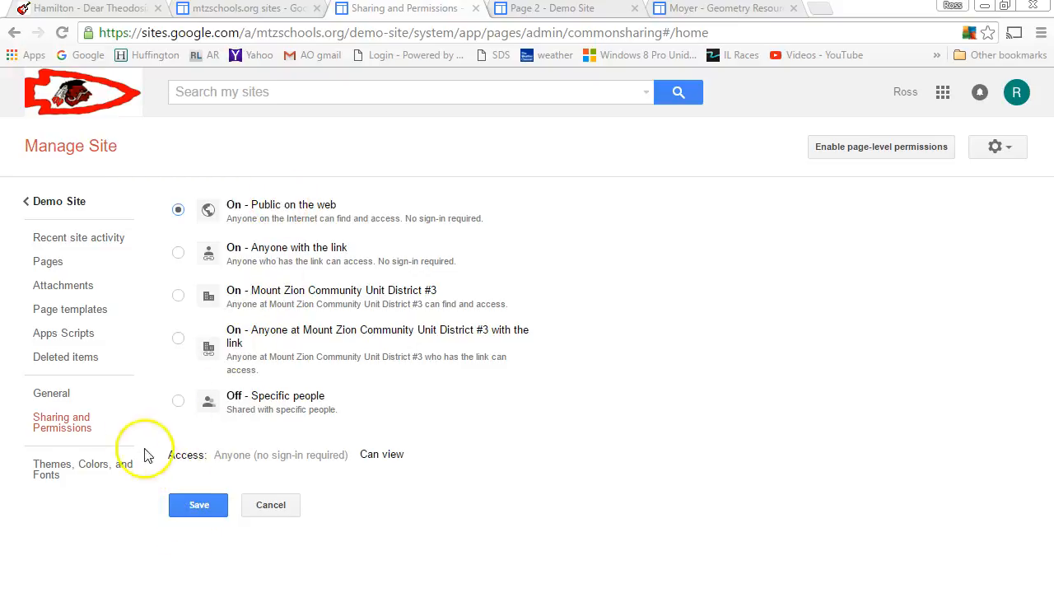
Step: Save the Public on the web sharing setting
left_click(176, 505)
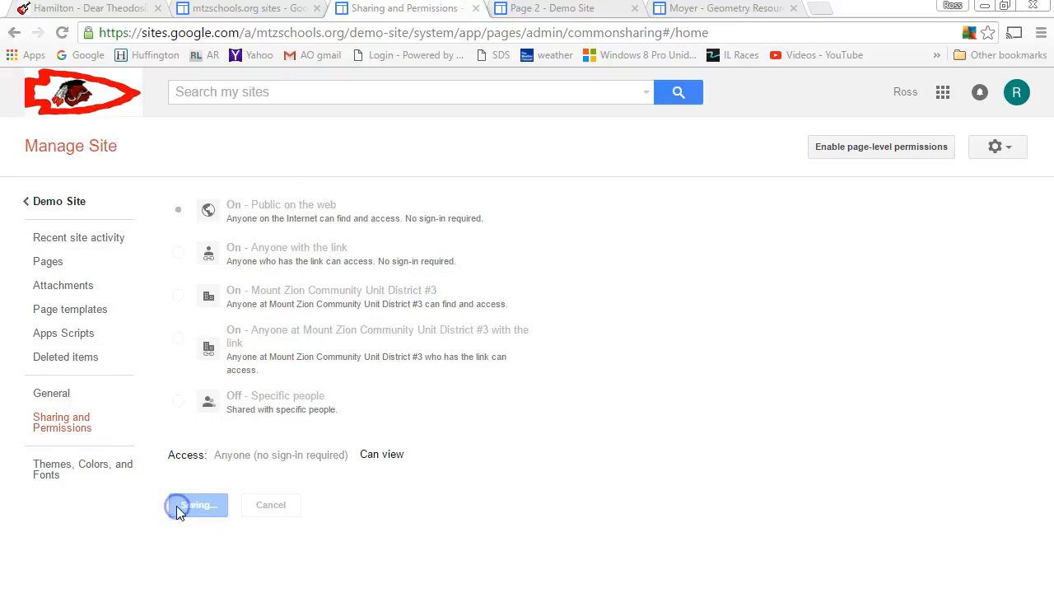